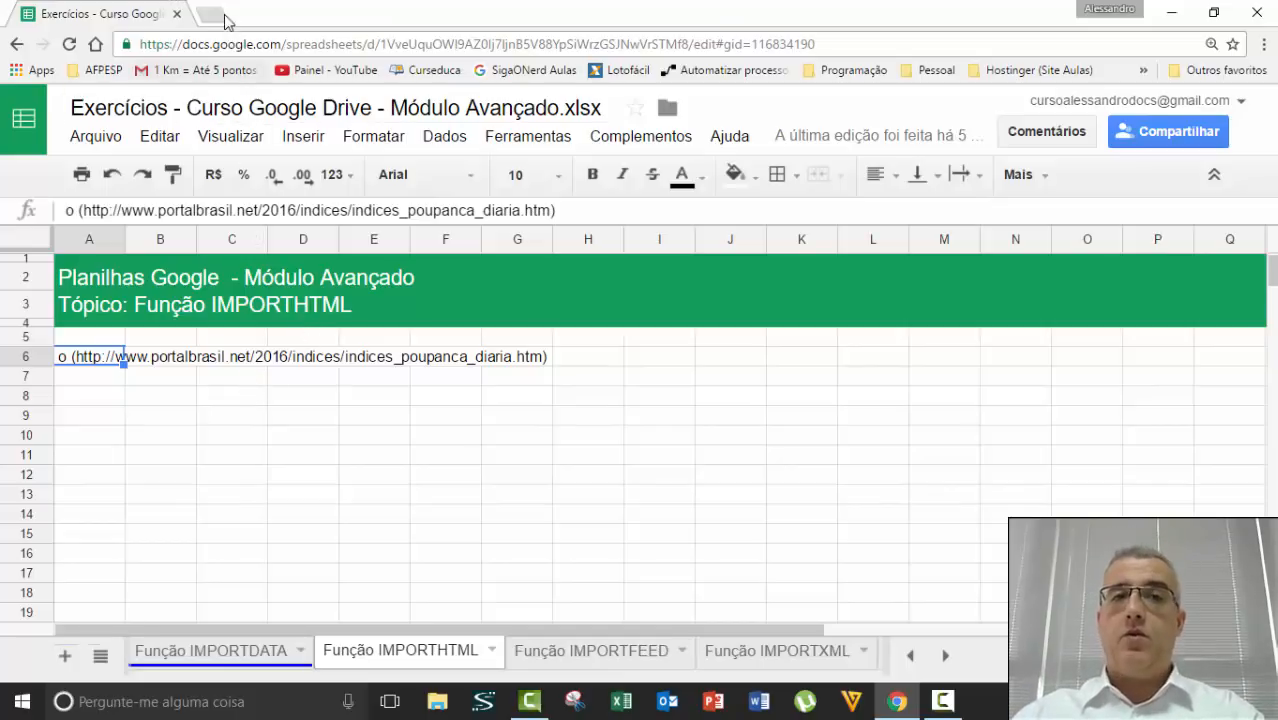
left_click(220, 13)
type("http://www.portalbrasil.net/2016/indices/indices_poupanca_diaria.htm")
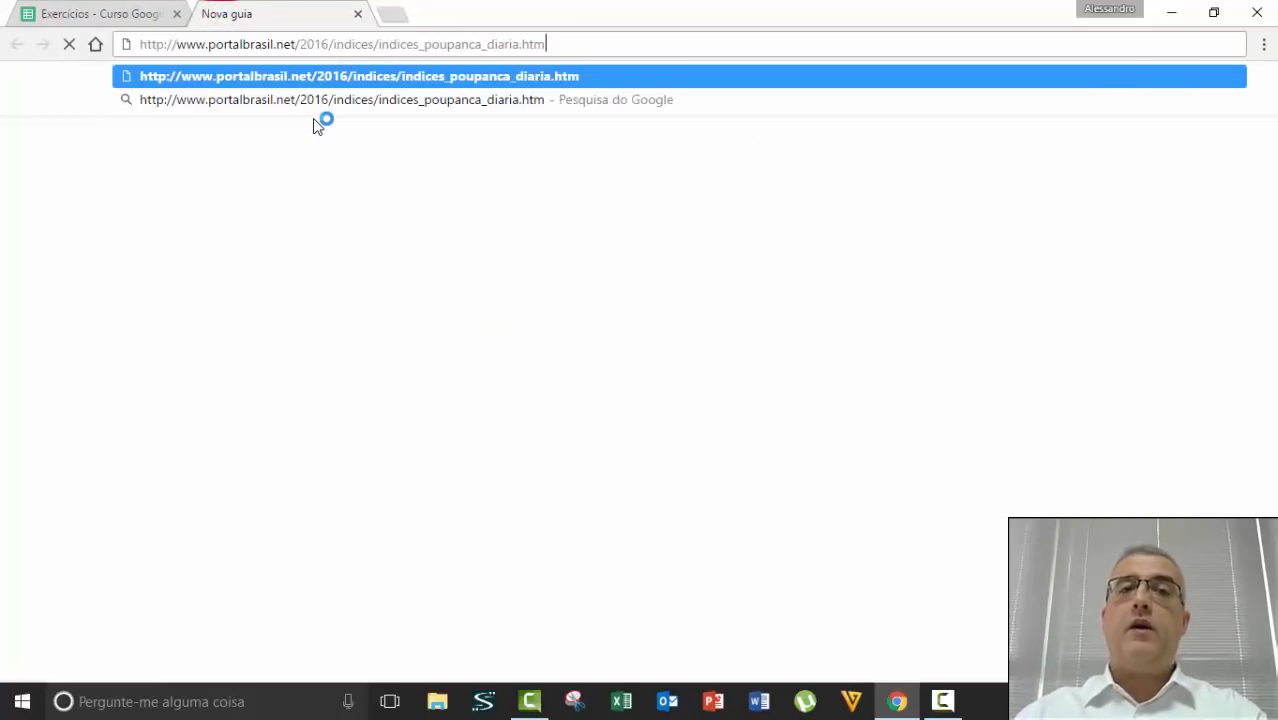
key("Return")
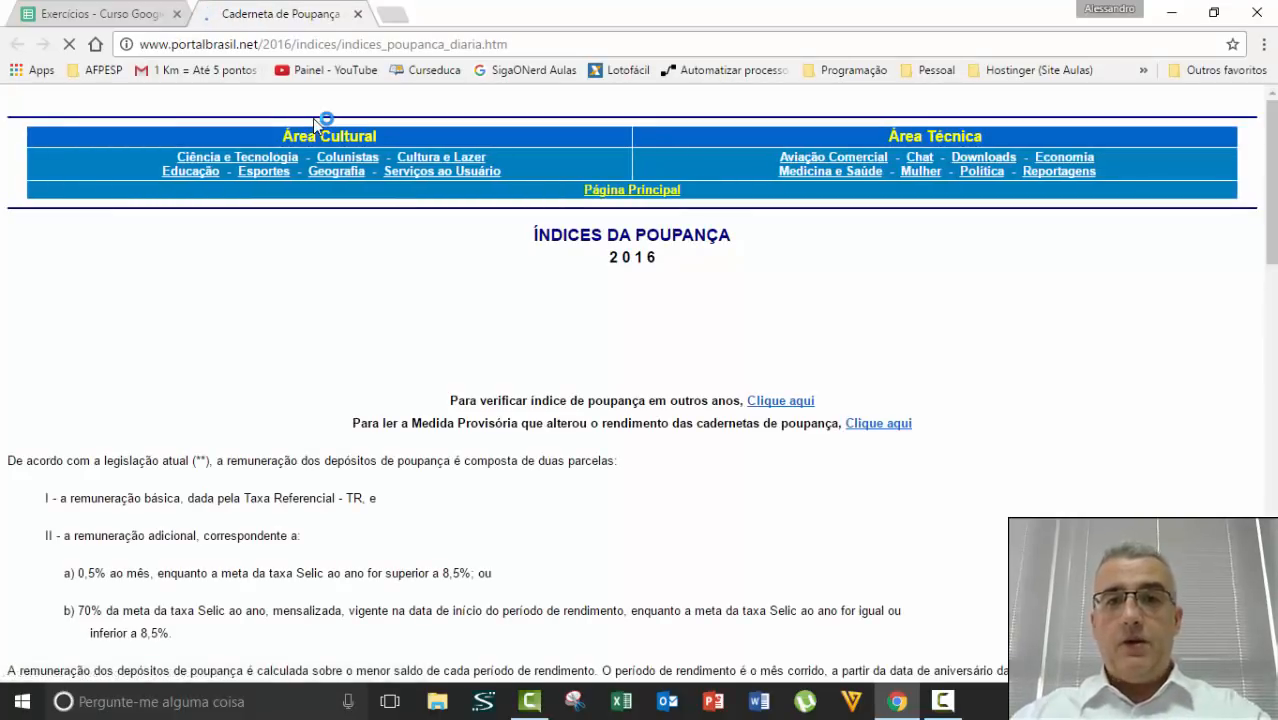
scroll(420, 283, "down", 5)
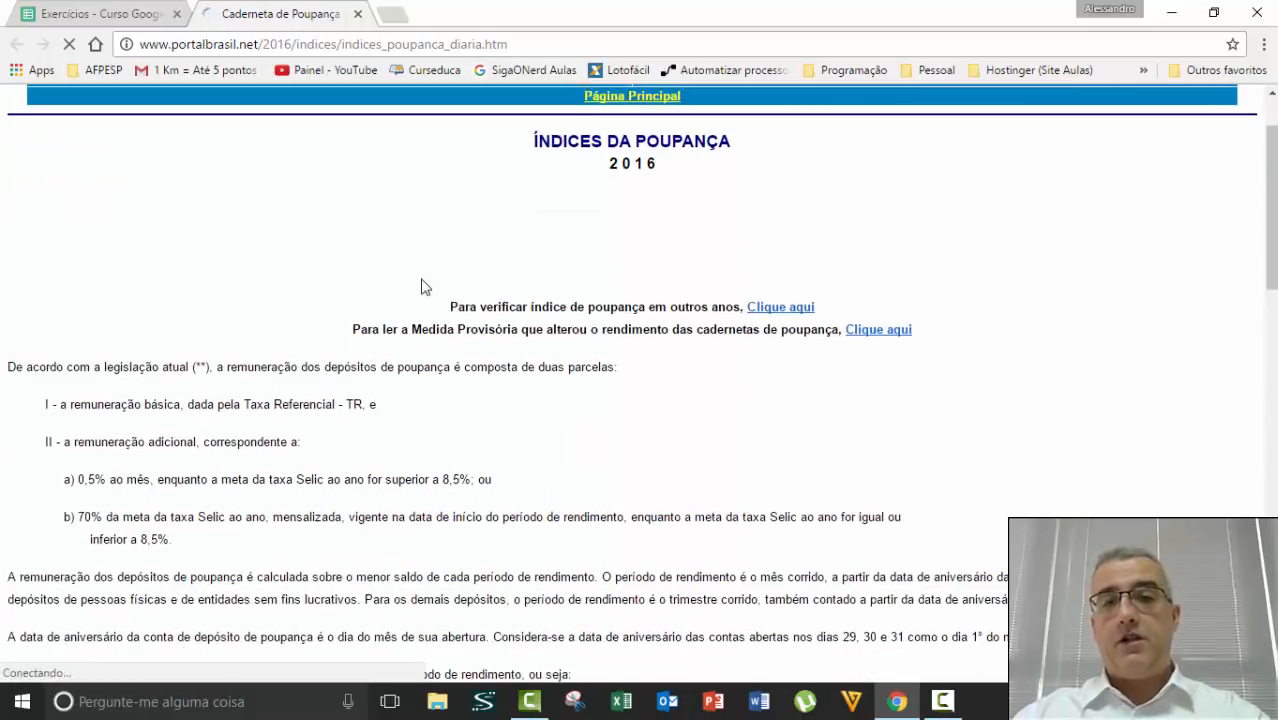
scroll(420, 283, "down", 2)
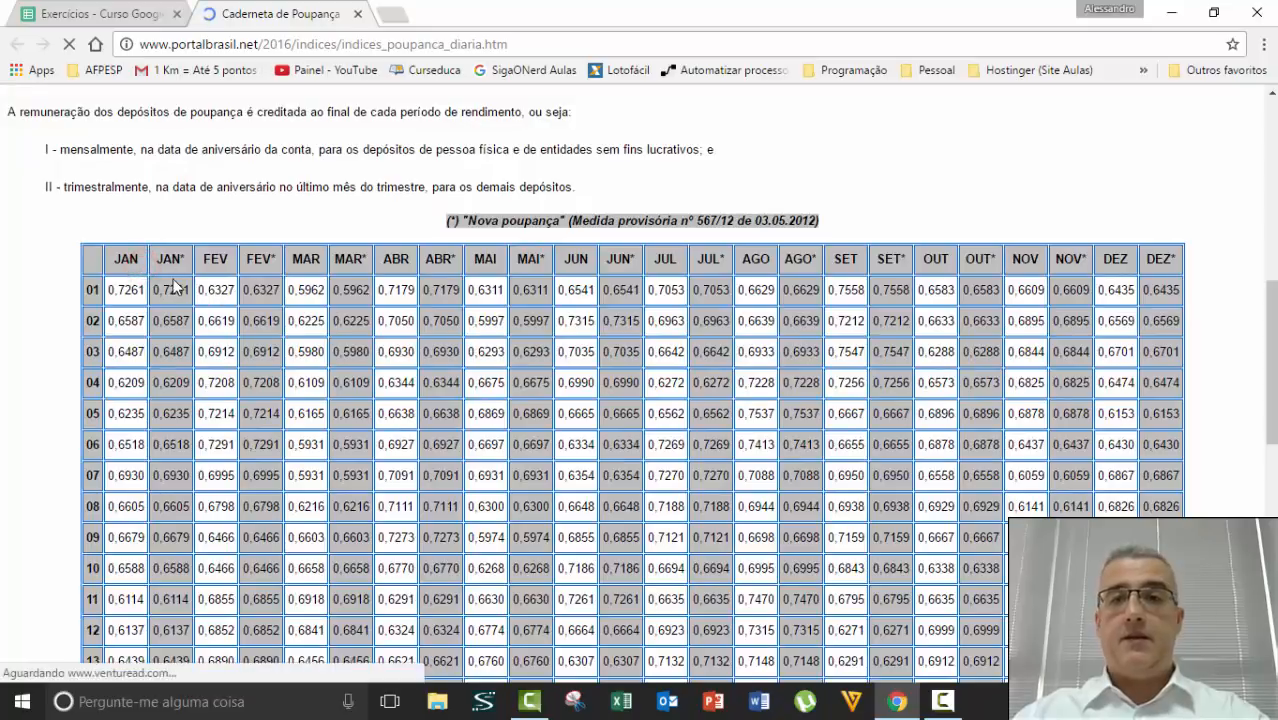
scroll(238, 313, "down", 8)
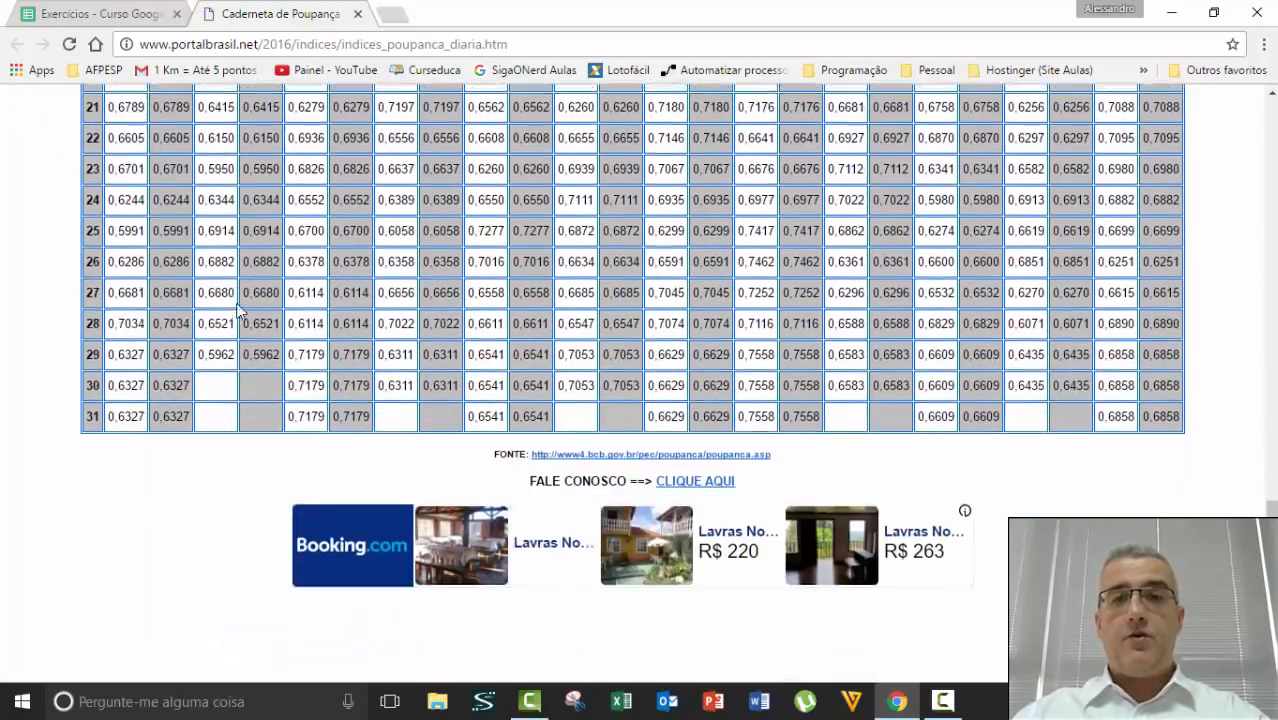
scroll(240, 313, "up", 6)
scroll(240, 313, "up", 5)
scroll(252, 340, "down", 3)
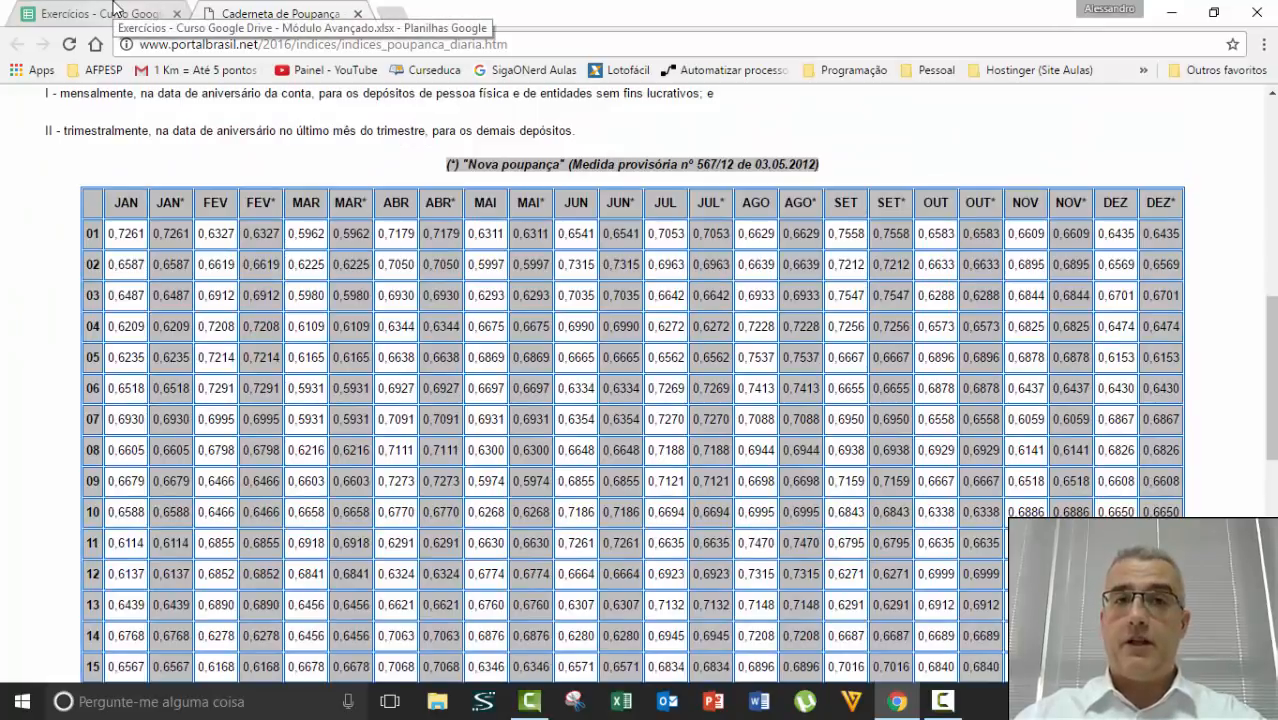
Try copying the whole savings index table from the web page into cell A8 of the Função IMPORTHTML sheet, and undo the paste
left_click(88, 205)
left_click_drag(88, 205, 1175, 412)
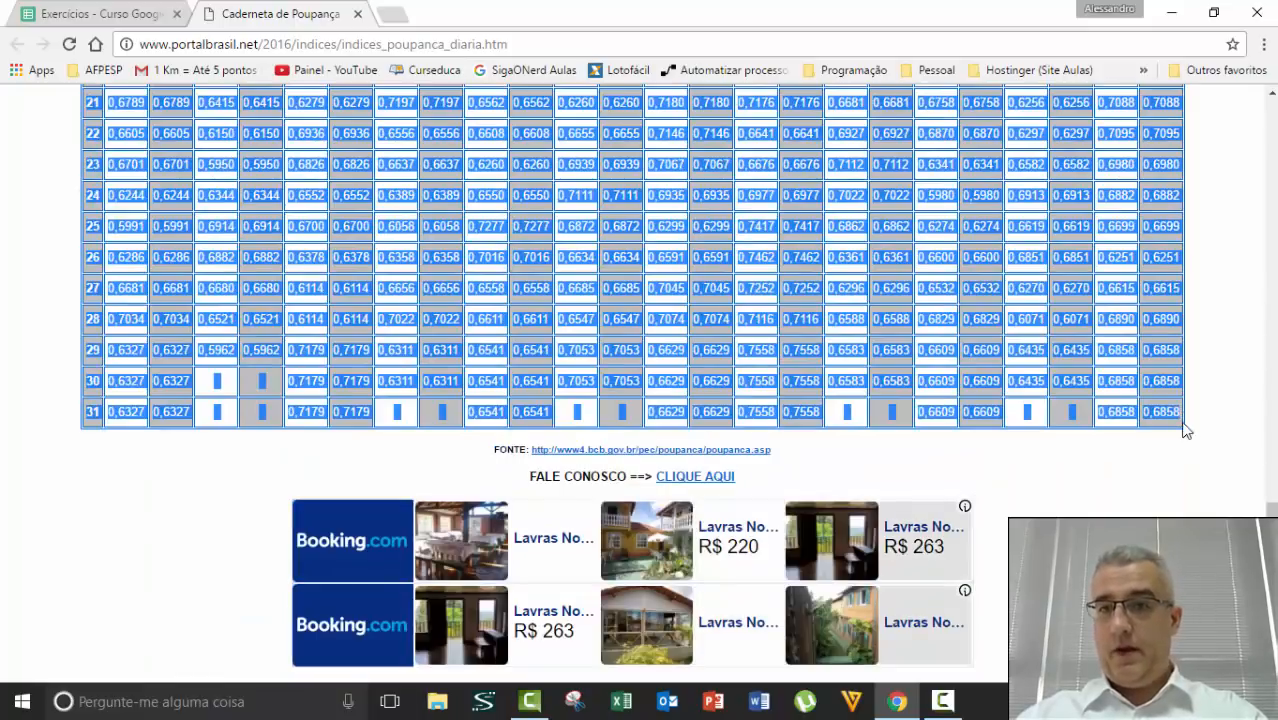
left_click(92, 12)
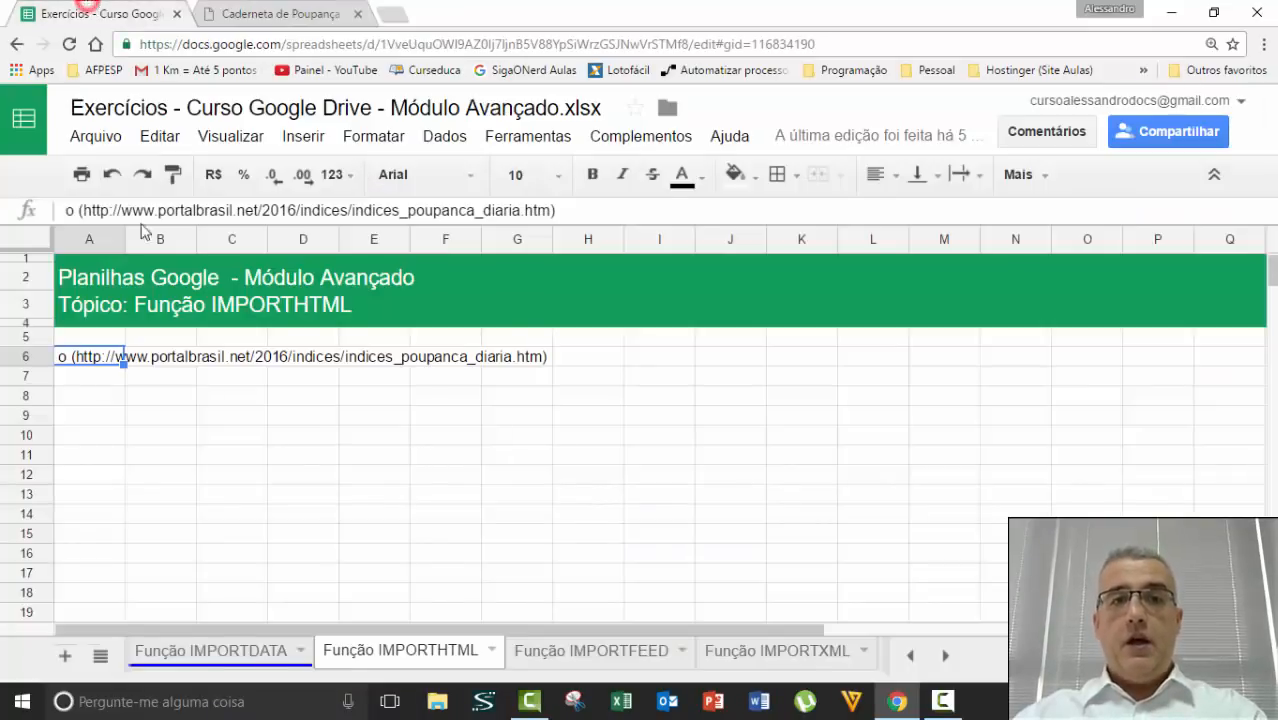
left_click(93, 397)
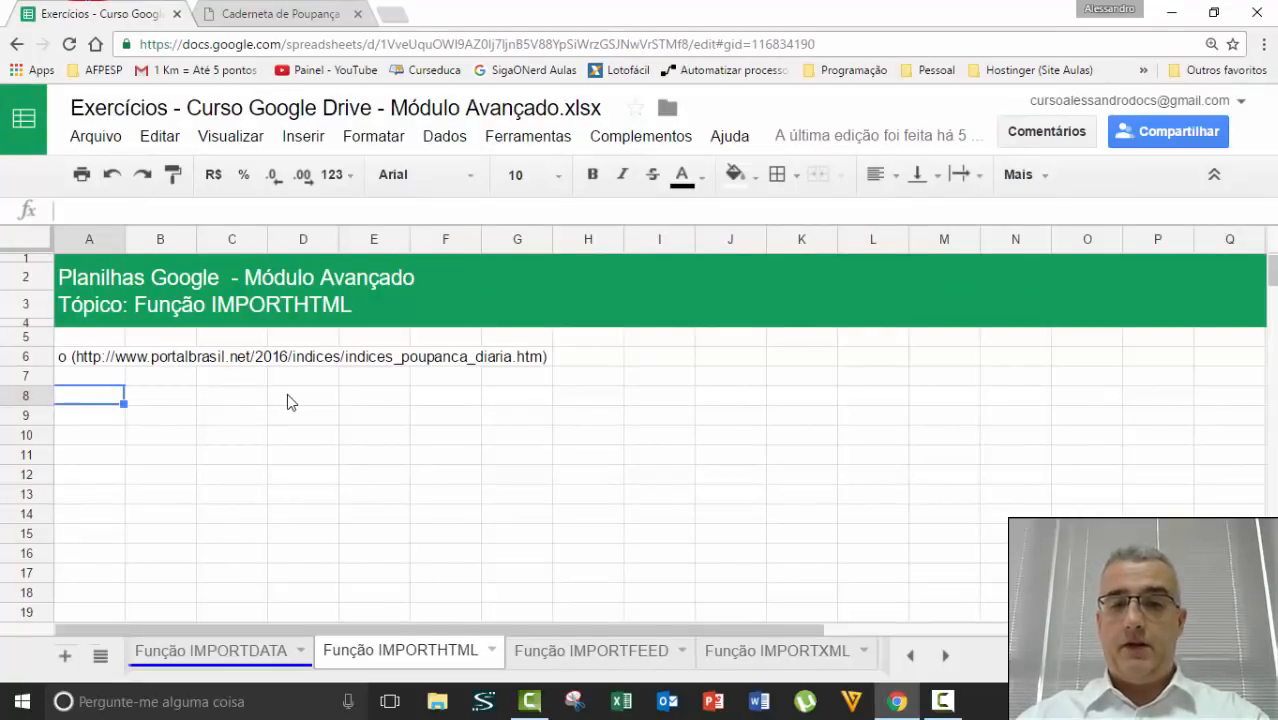
key("ctrl+v")
left_click(452, 416)
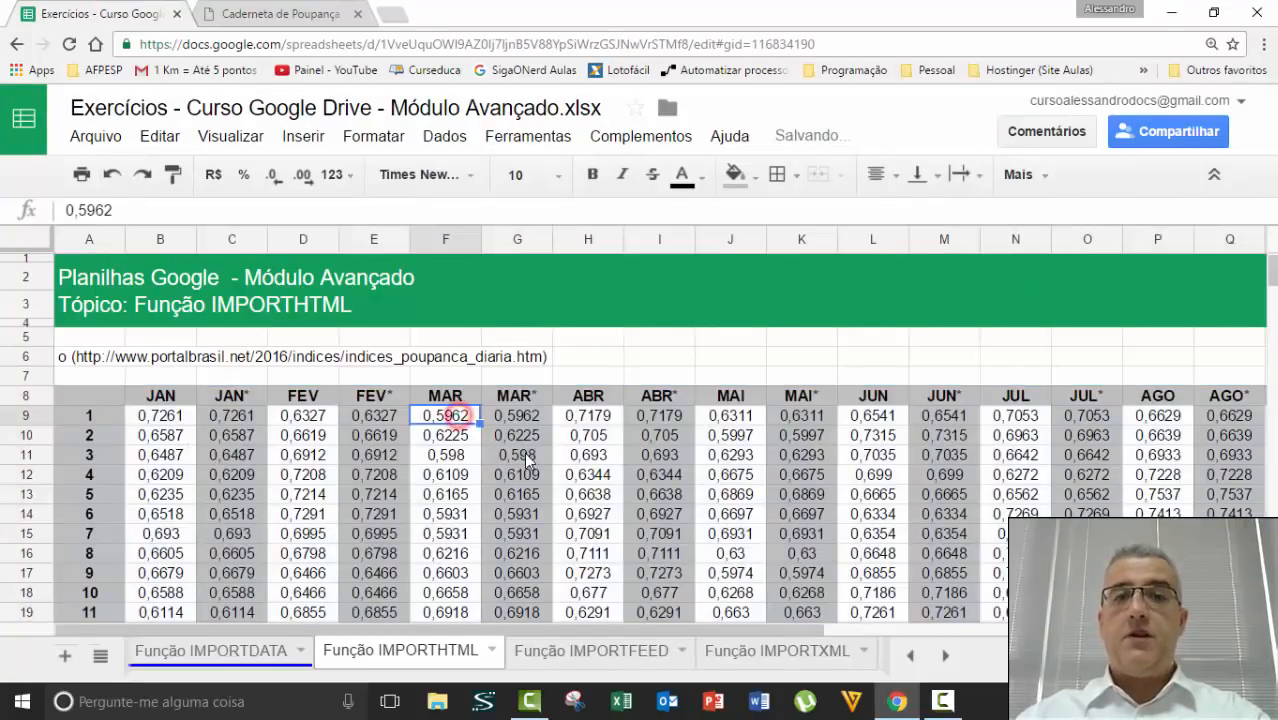
scroll(500, 440, "down", 9)
scroll(530, 447, "up", 9)
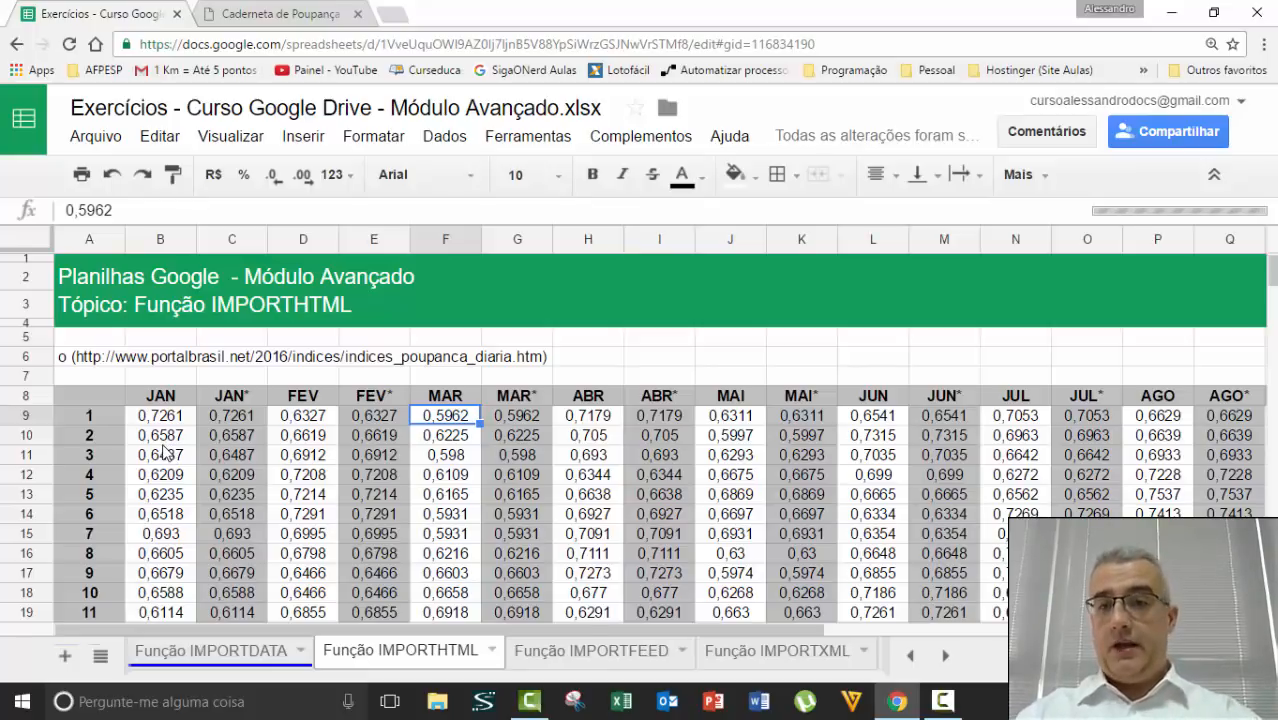
key("ctrl+z")
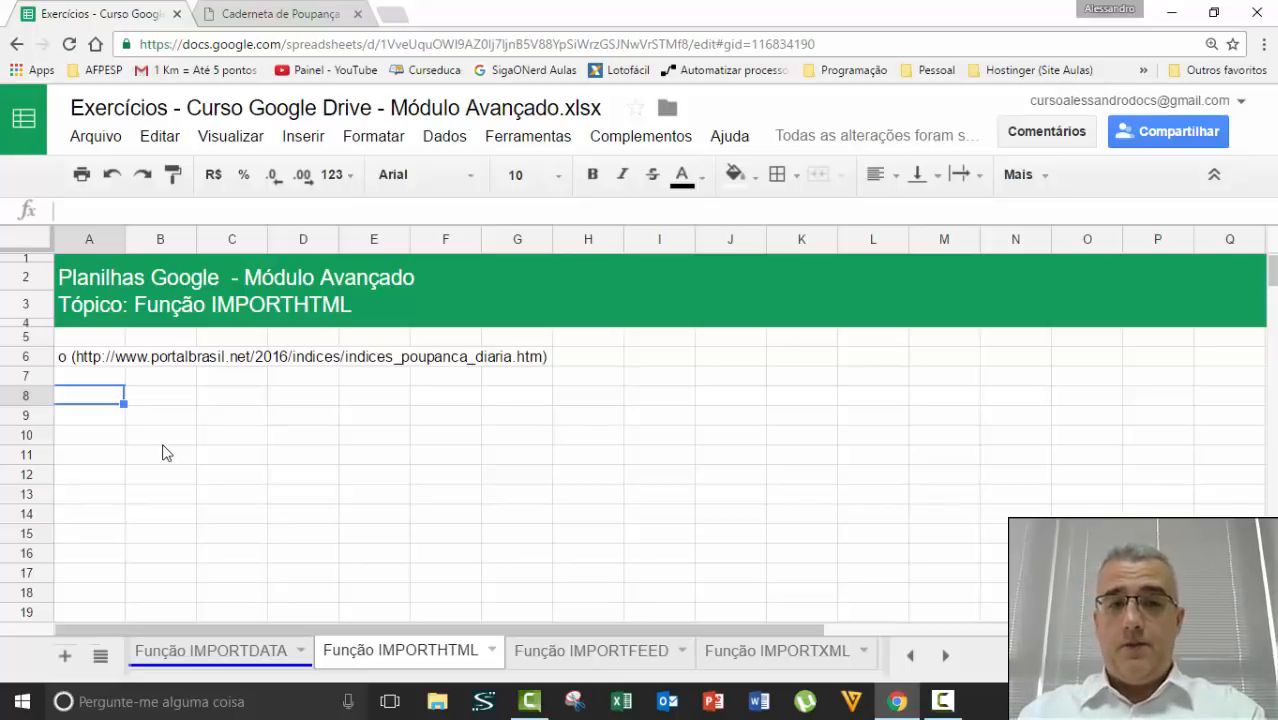
Begin an IMPORTHTML formula in cell A8, up to the opening quotation mark of its URL argument
type("=import")
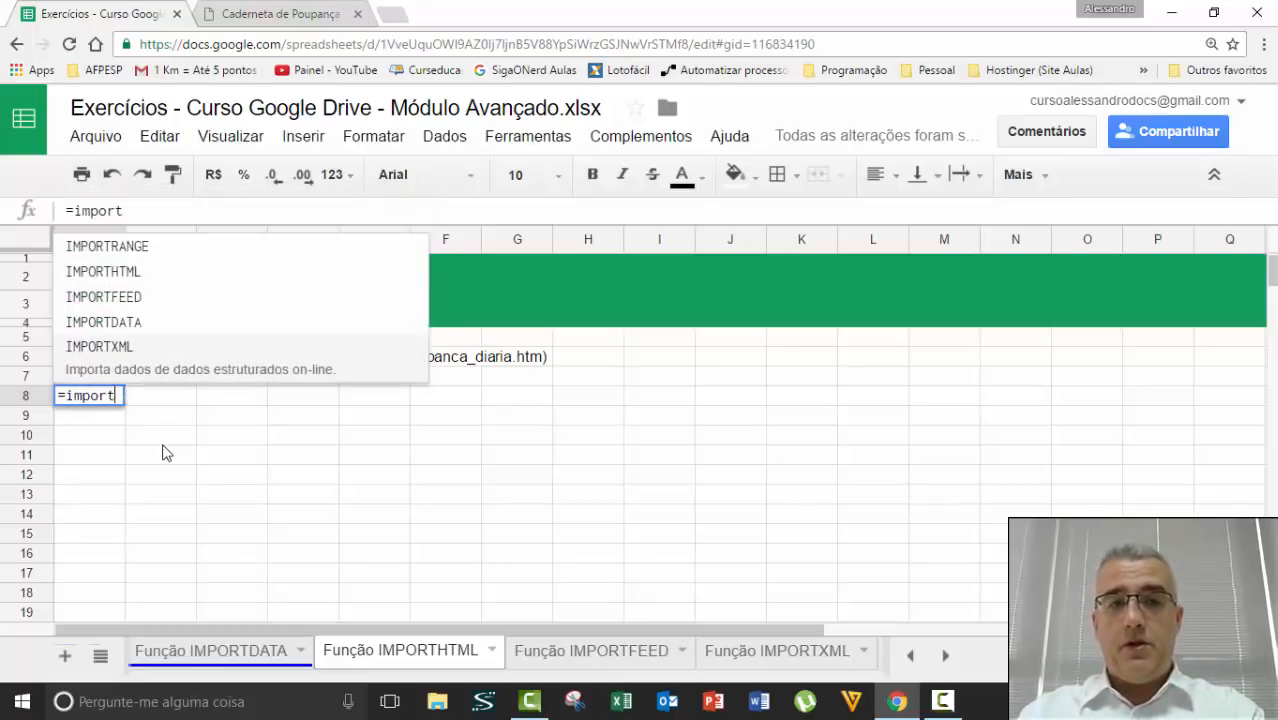
type("html")
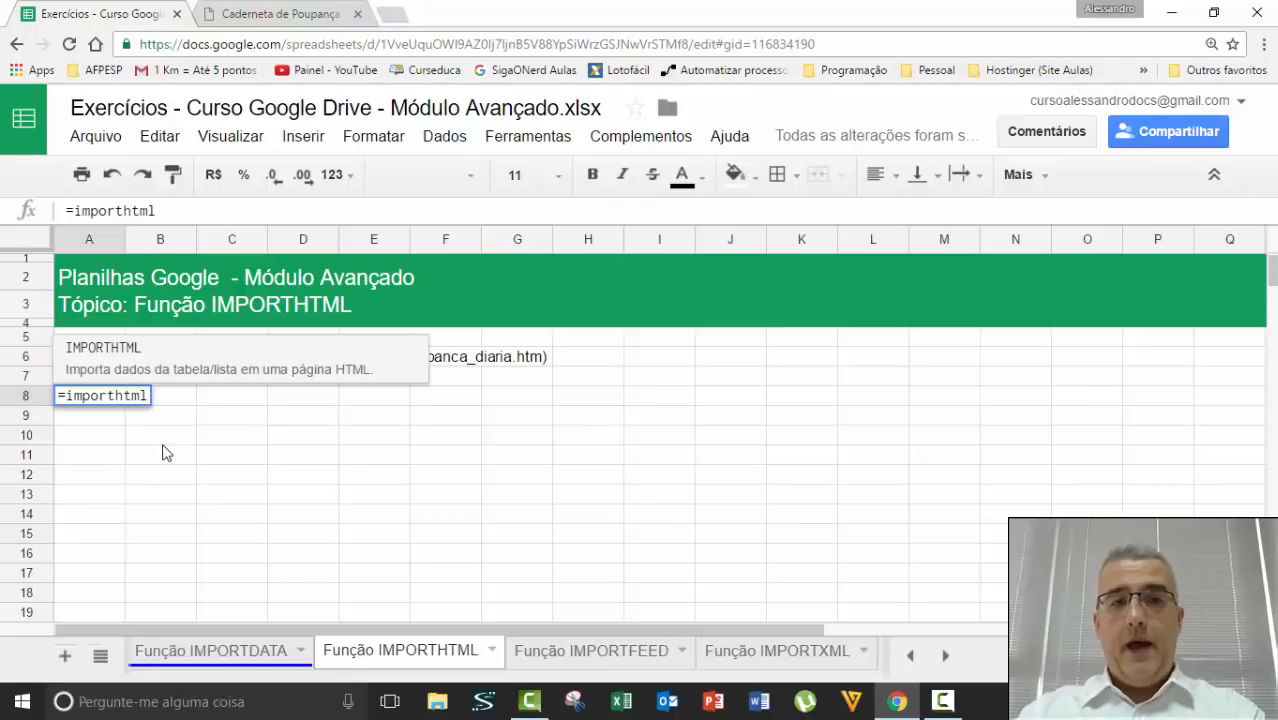
type("(")
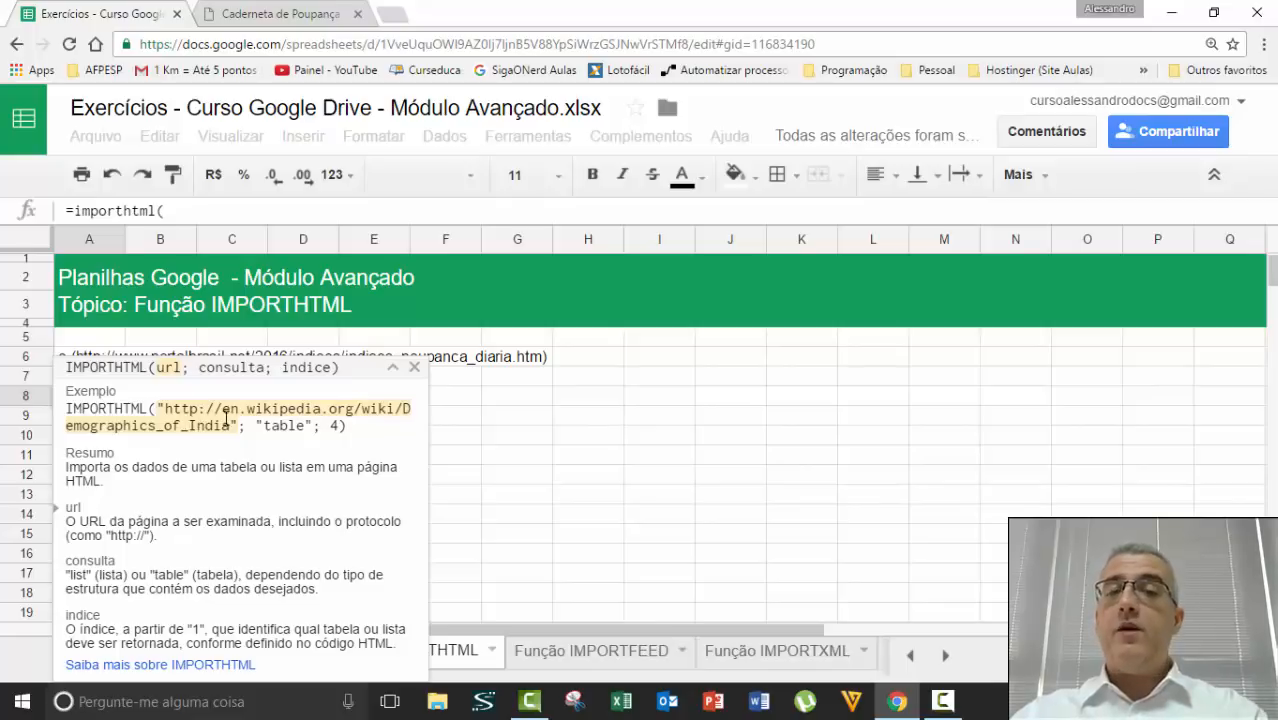
type("\"")
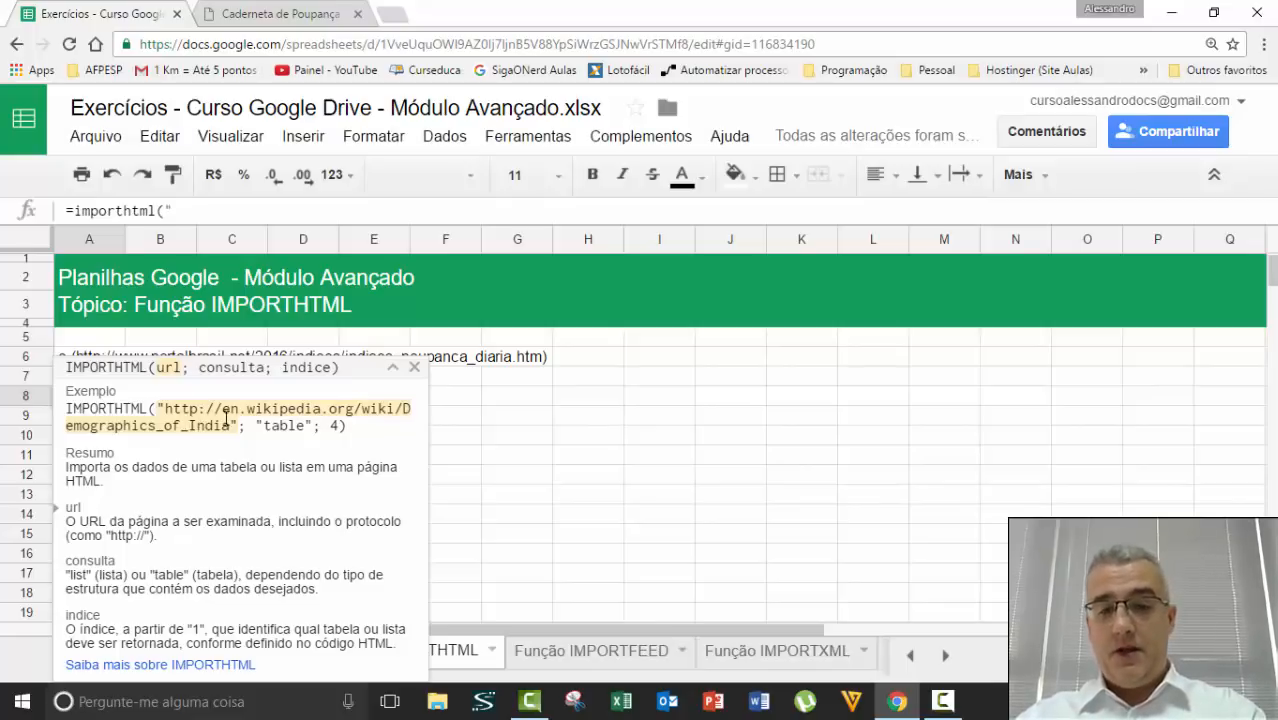
key("ctrl+v")
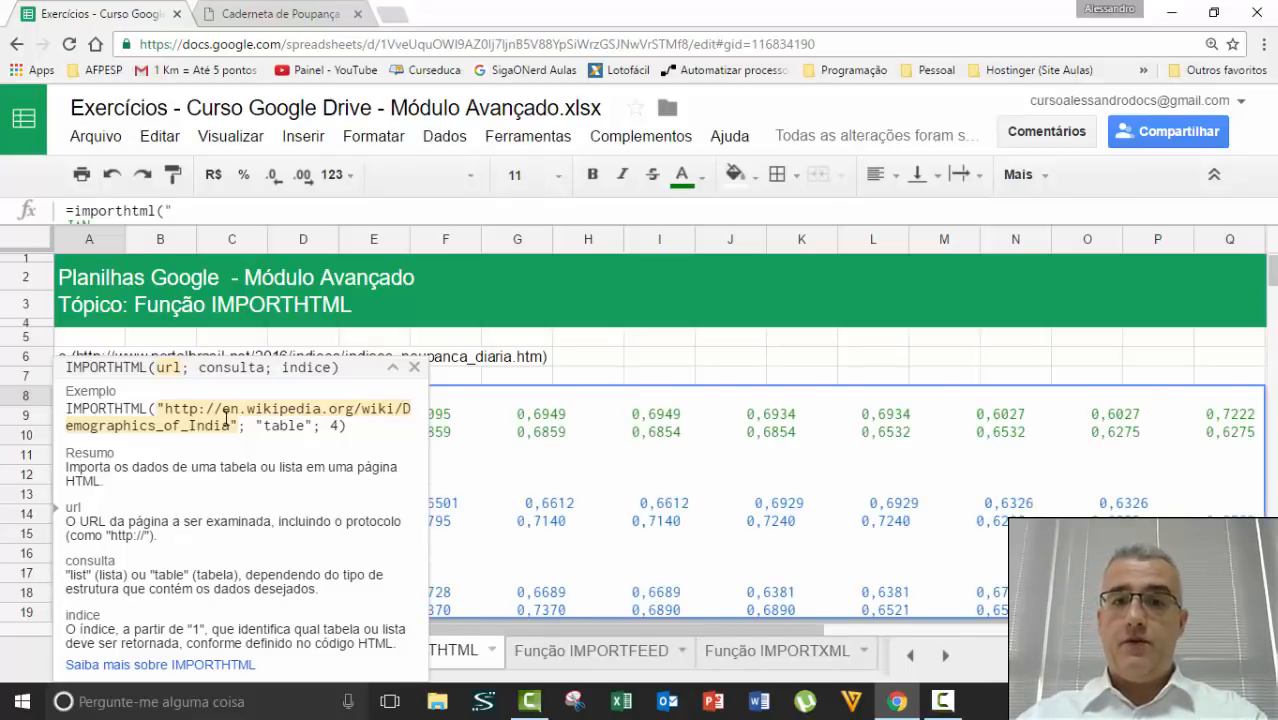
key("ctrl+z")
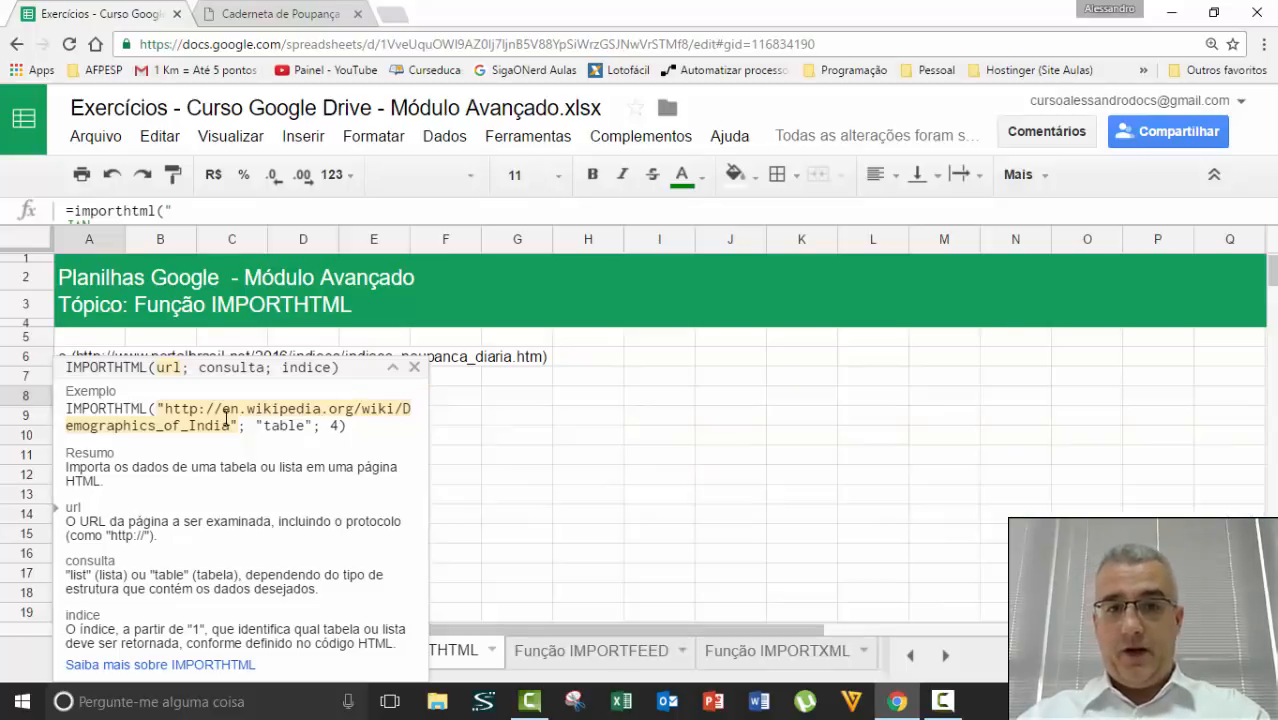
Copy the savings page's web address and insert it as the URL argument of the A8 formula, closing the quotation and adding a semicolon
left_click(285, 14)
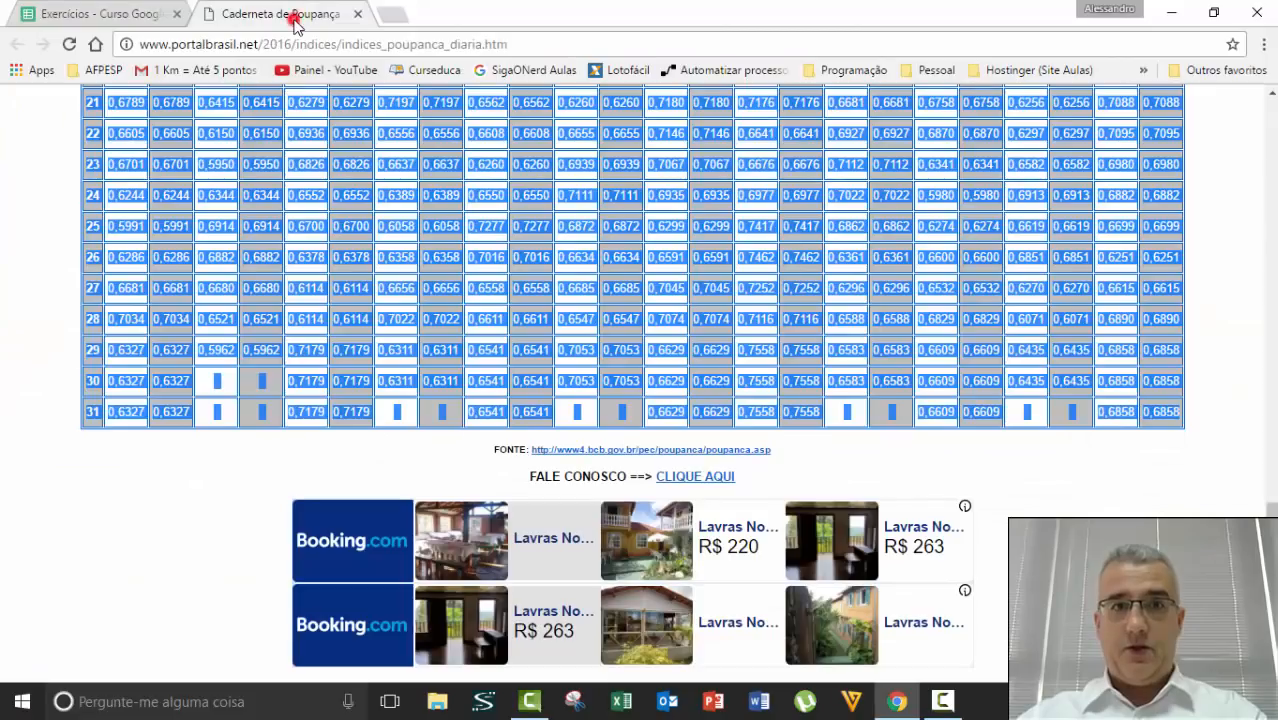
left_click(288, 44)
key("ctrl+c")
left_click(110, 13)
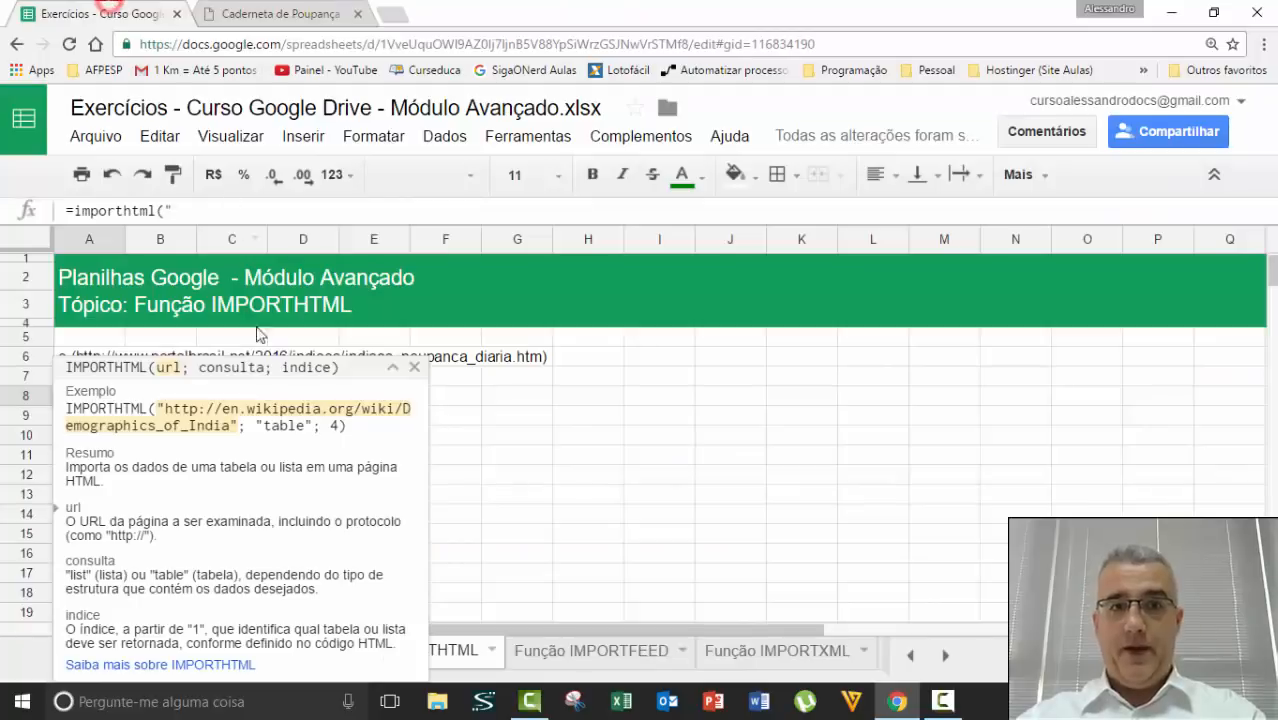
left_click(387, 371)
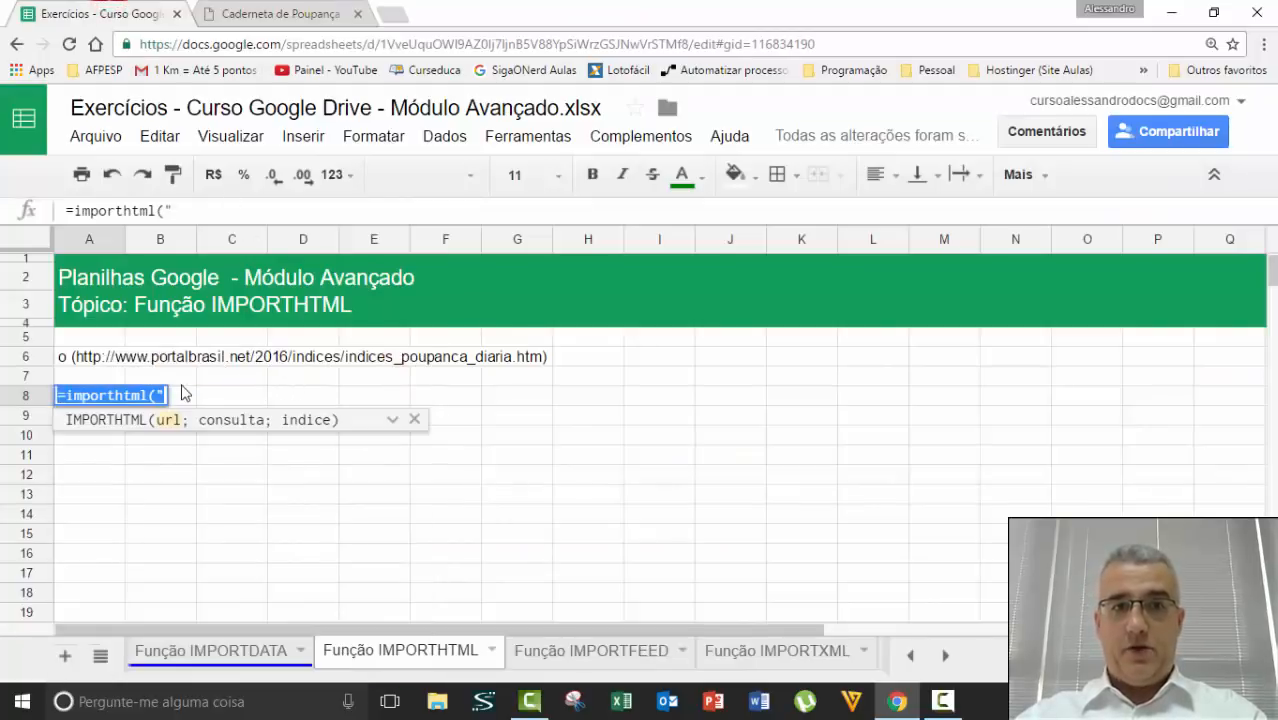
left_click(162, 396)
key("ctrl+v")
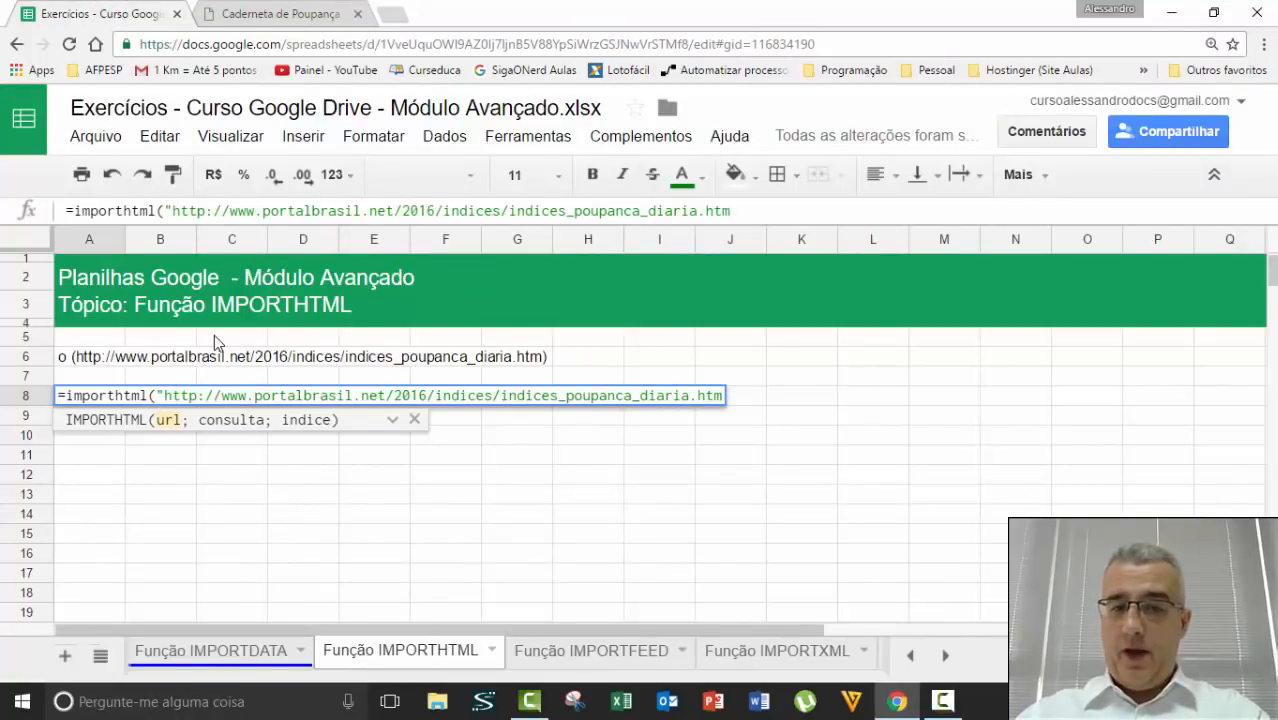
type("\";")
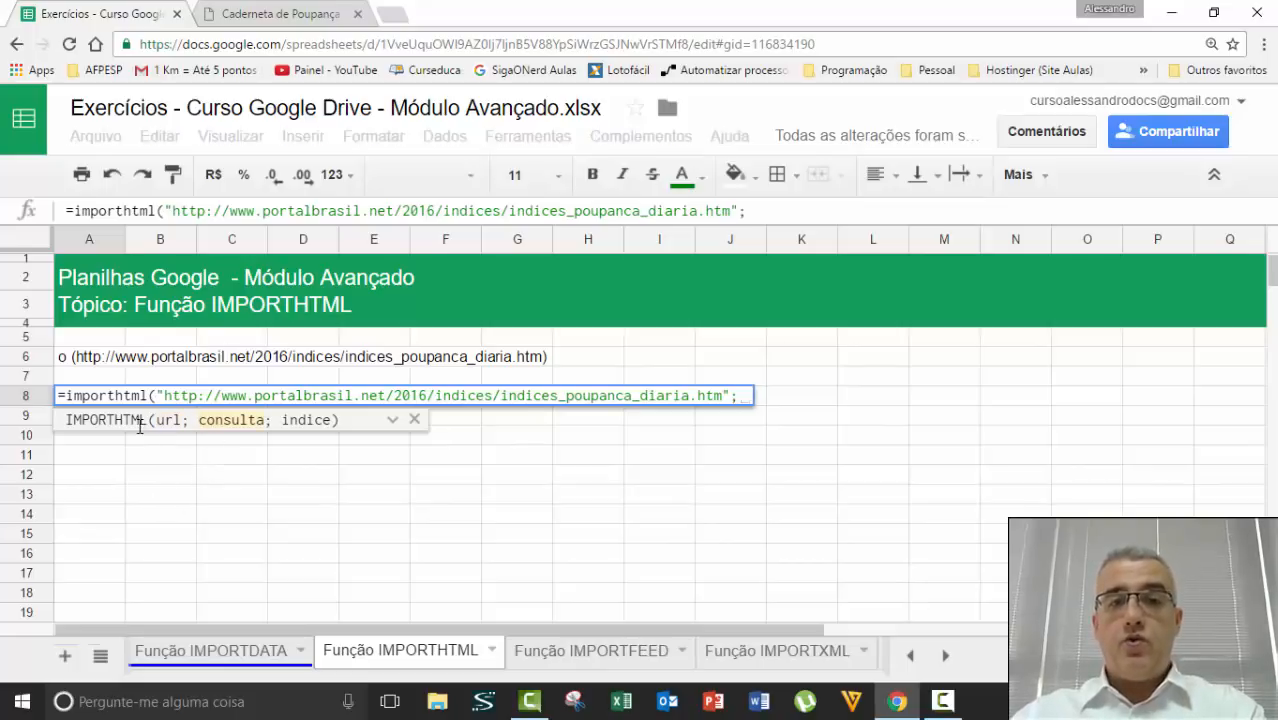
Consult the function help for the query argument and enter "table" as the query type in the A8 formula, followed by a semicolon
left_click(390, 420)
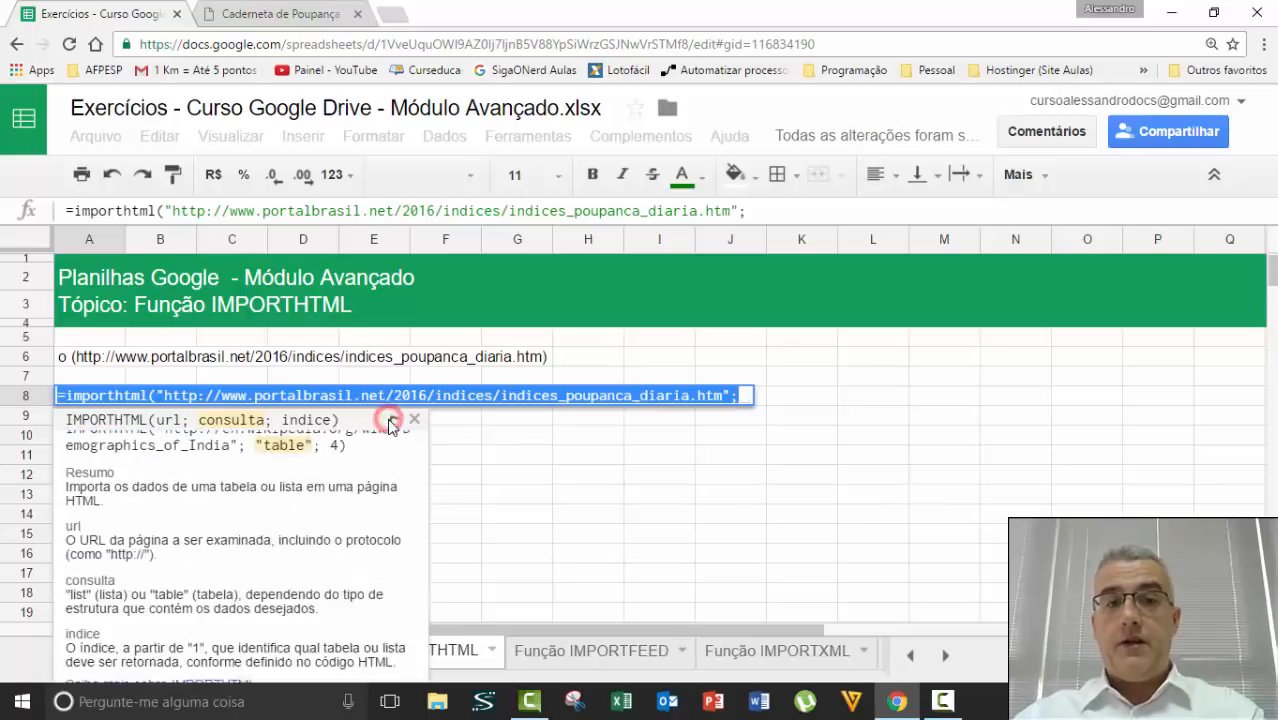
double_click(113, 576)
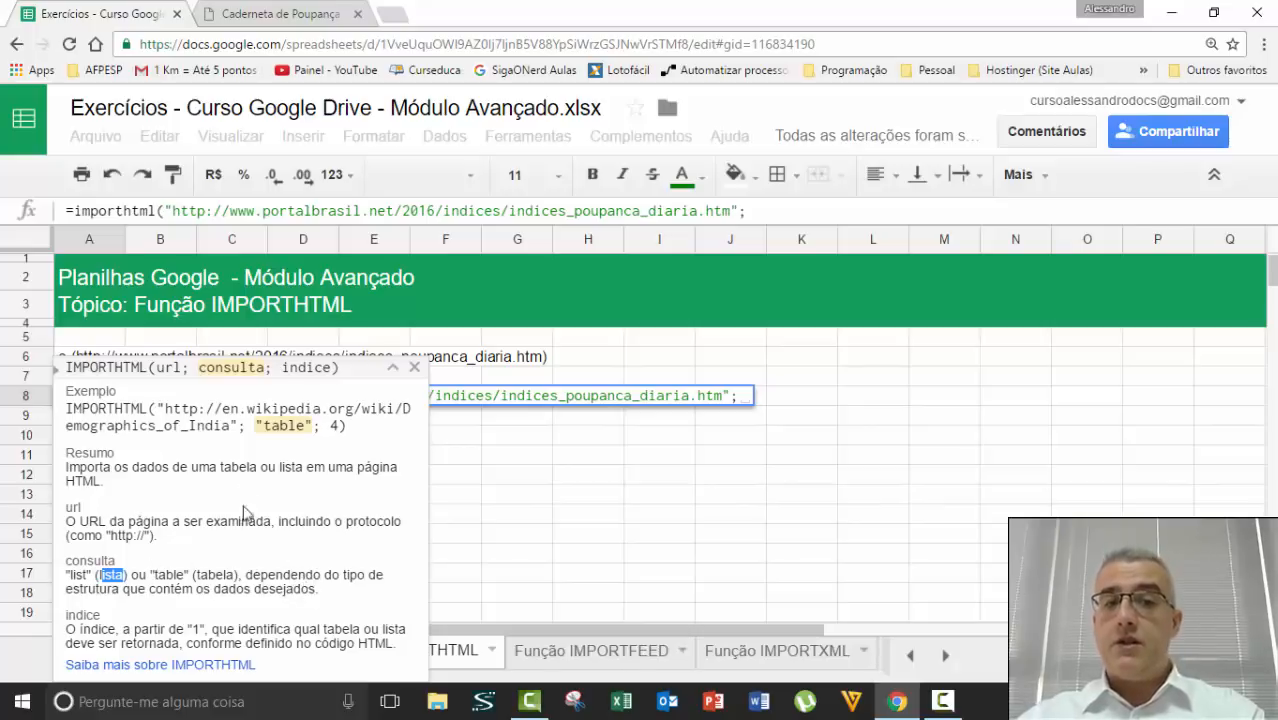
left_click(268, 427)
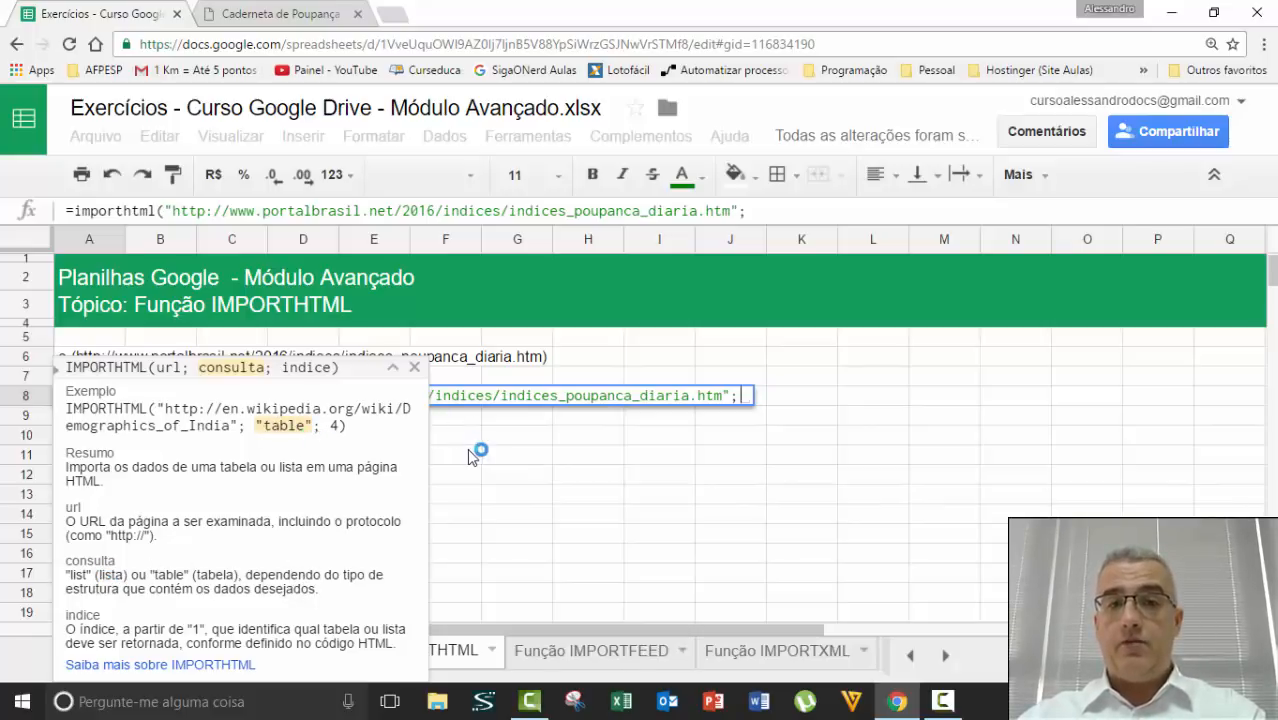
left_click(803, 210)
type("\"")
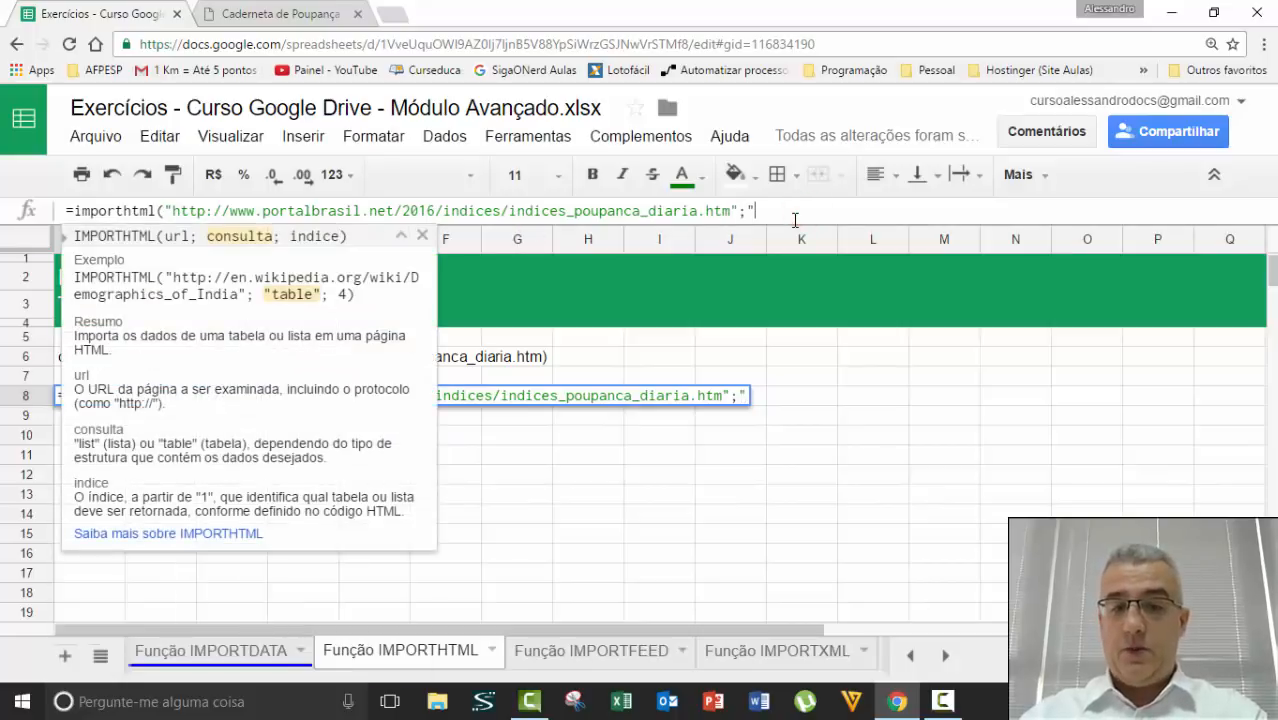
type("table")
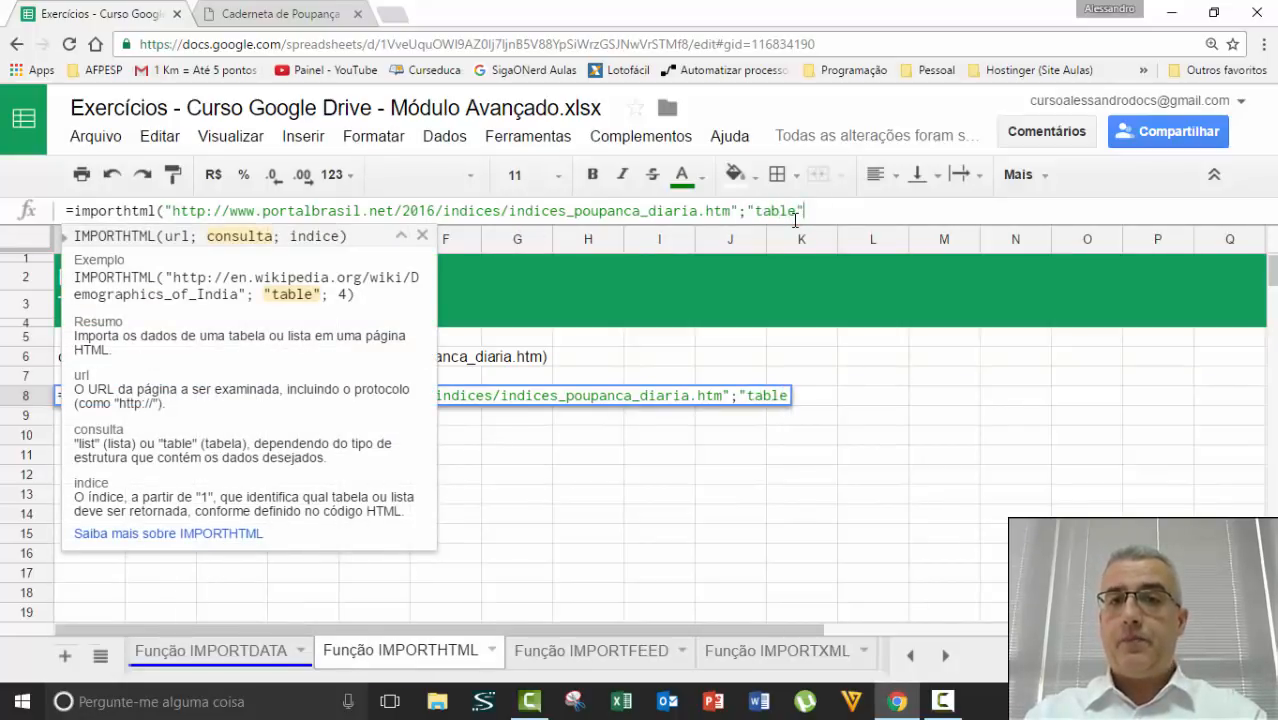
type("\";")
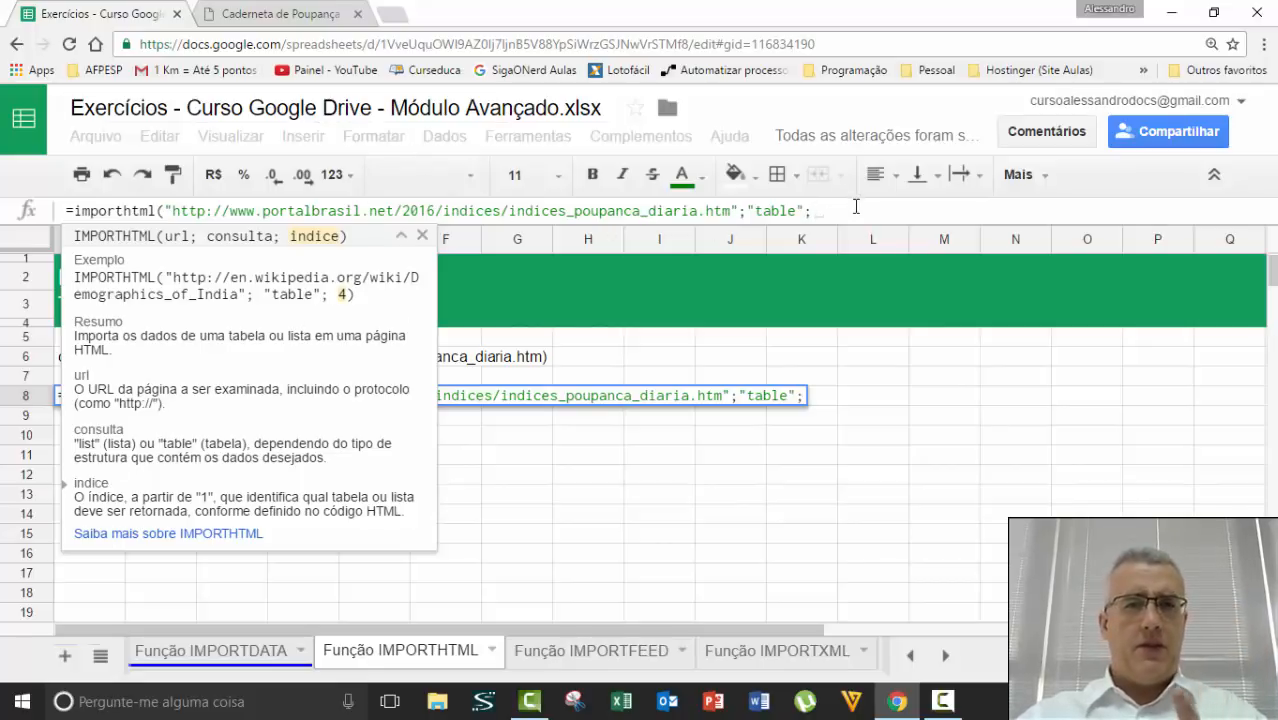
Set the index argument to 1, close the parenthesis and commit the IMPORTHTML formula in A8
type("1")
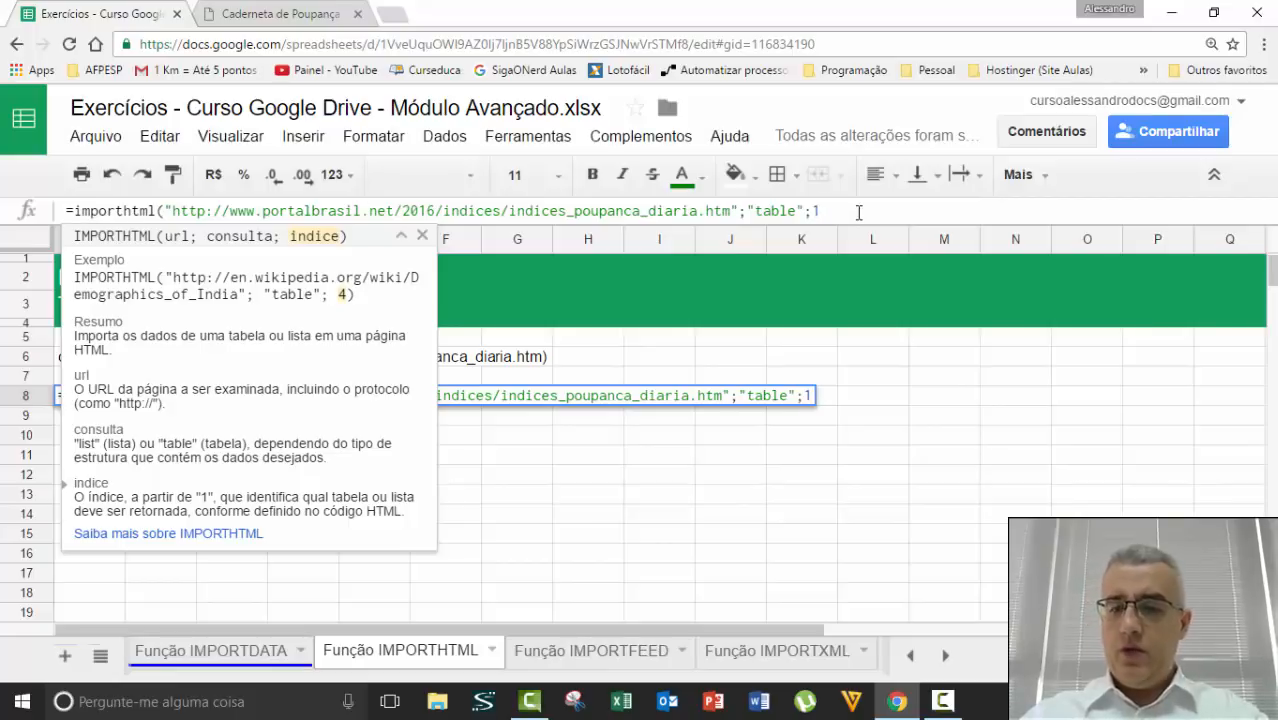
type("/")
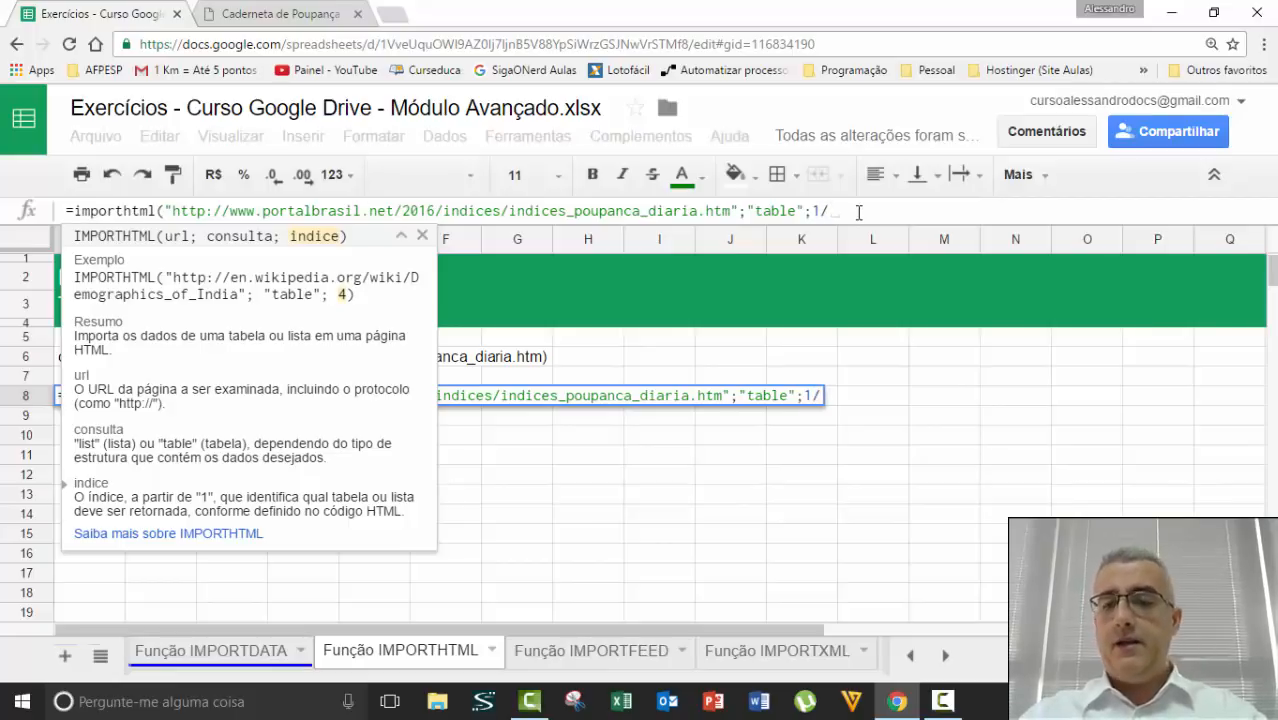
key("BackSpace")
type(")")
key("Return")
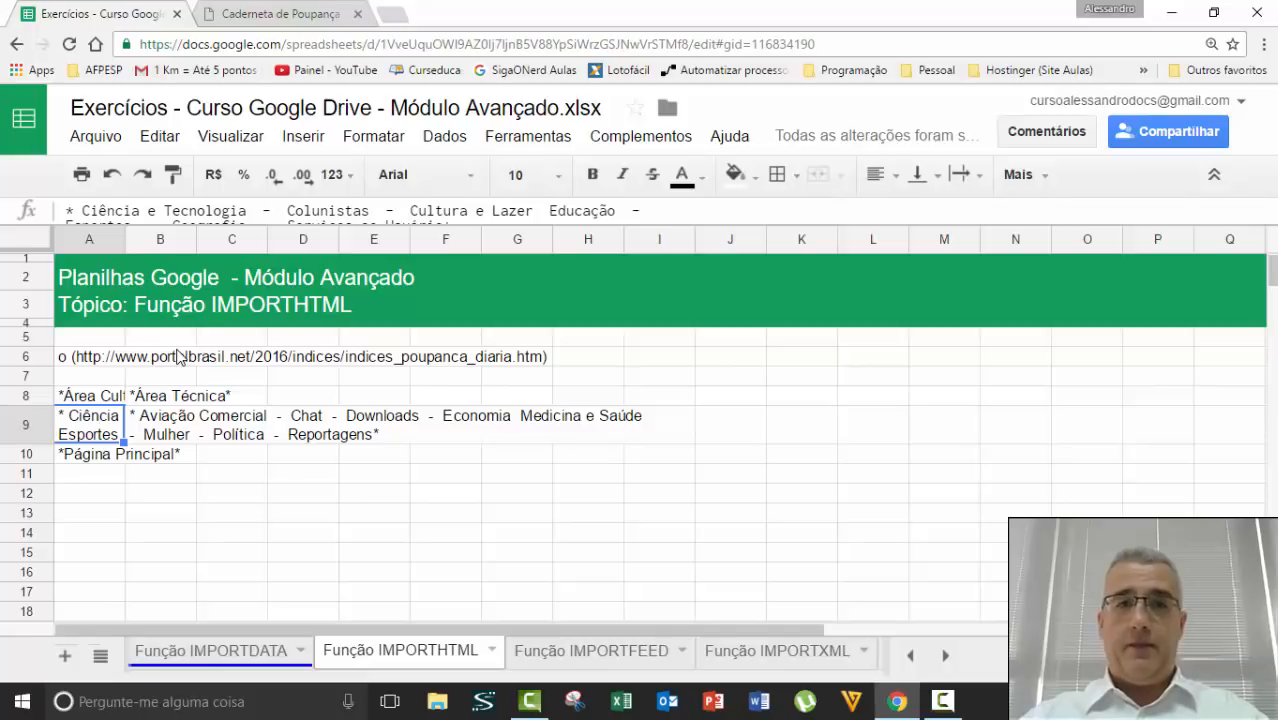
Compare the rows imported with index 1 against the first table at the top of the savings web page
left_click(258, 12)
scroll(320, 335, "up", 5)
scroll(320, 335, "up", 10)
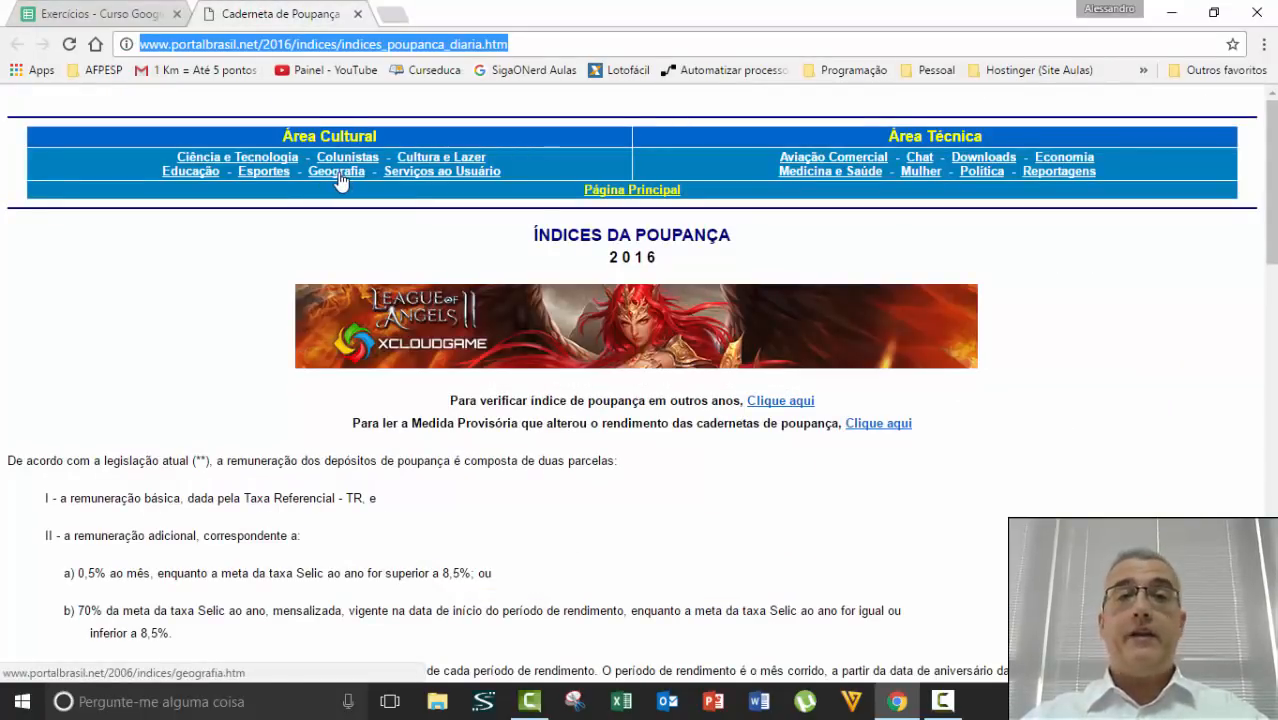
left_click(98, 12)
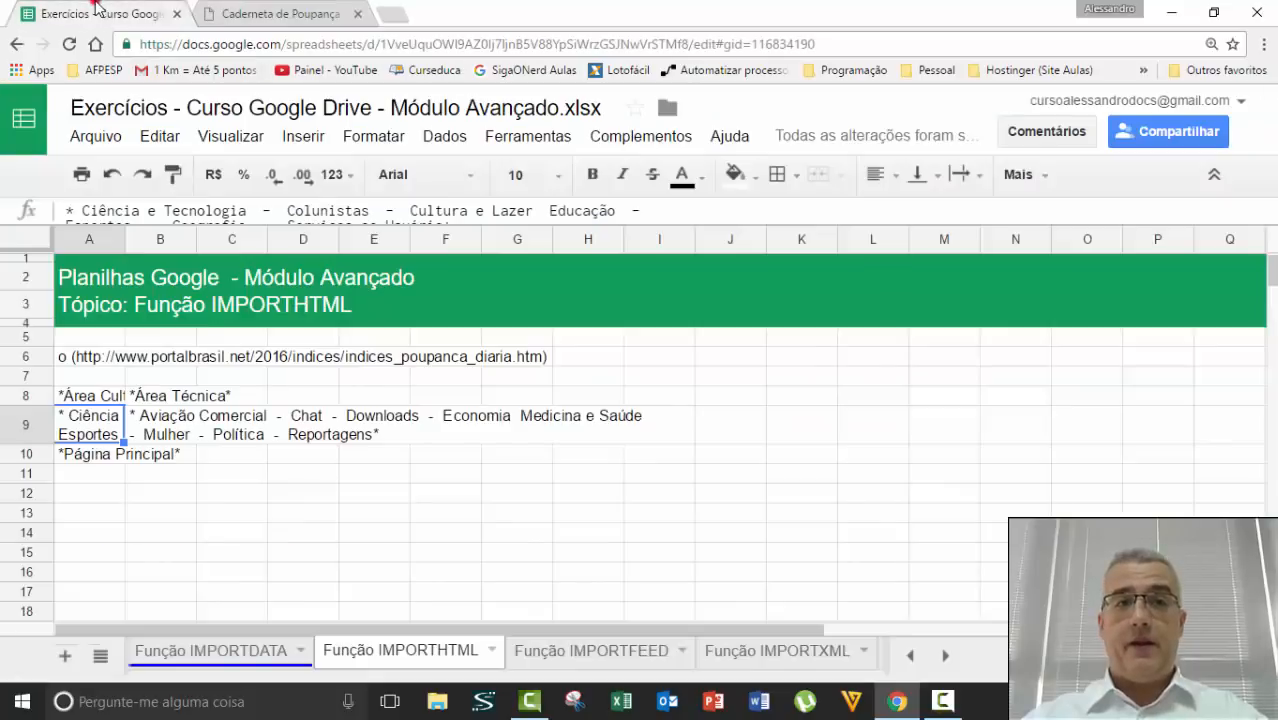
Change the index argument of the IMPORTHTML formula in A8 to 2 and commit it
left_click(98, 398)
left_click(819, 210)
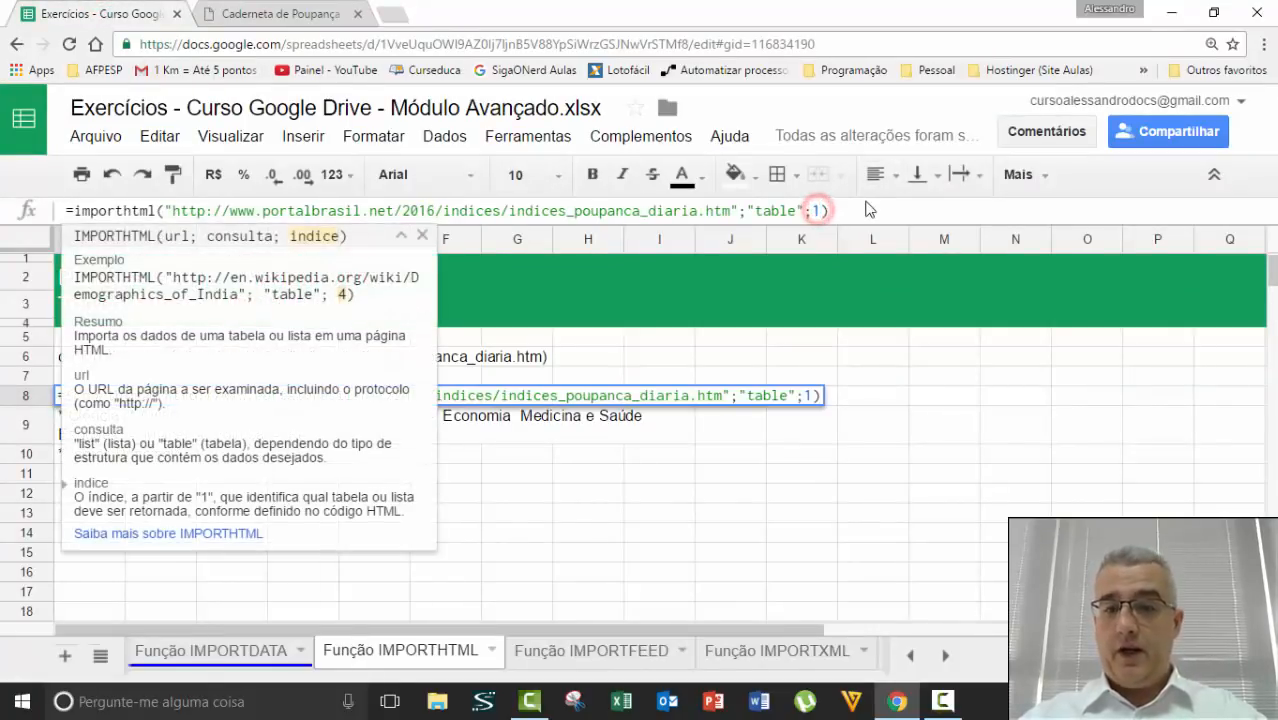
key("BackSpace")
type("2")
key("Return")
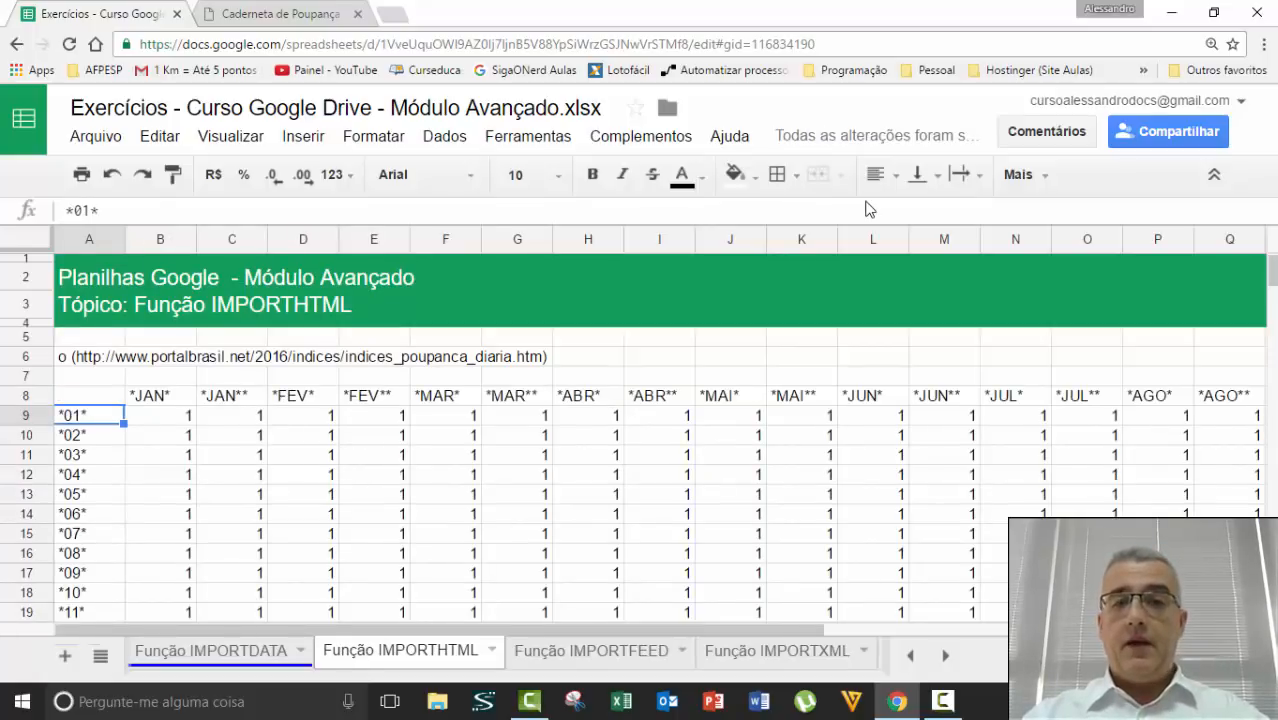
Look through the imported monthly savings table and check the underlying values of cells N19 and B9
left_click(994, 612)
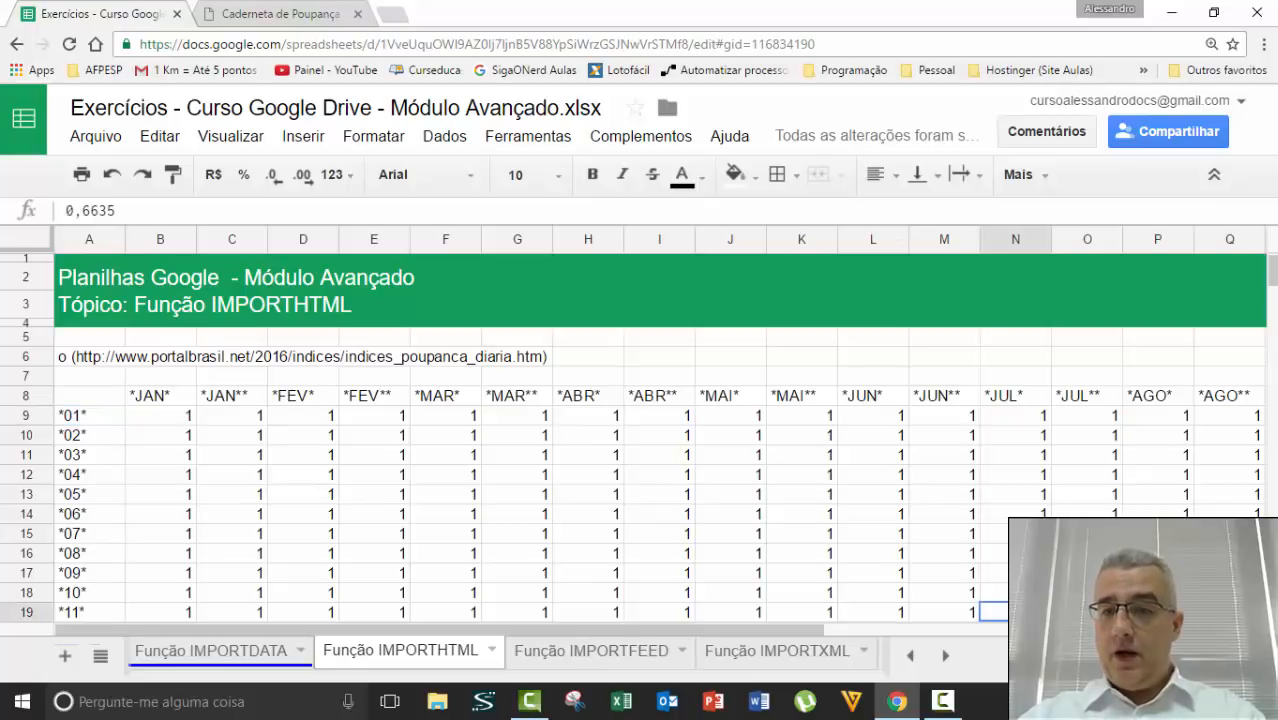
scroll(640, 430, "right", 1)
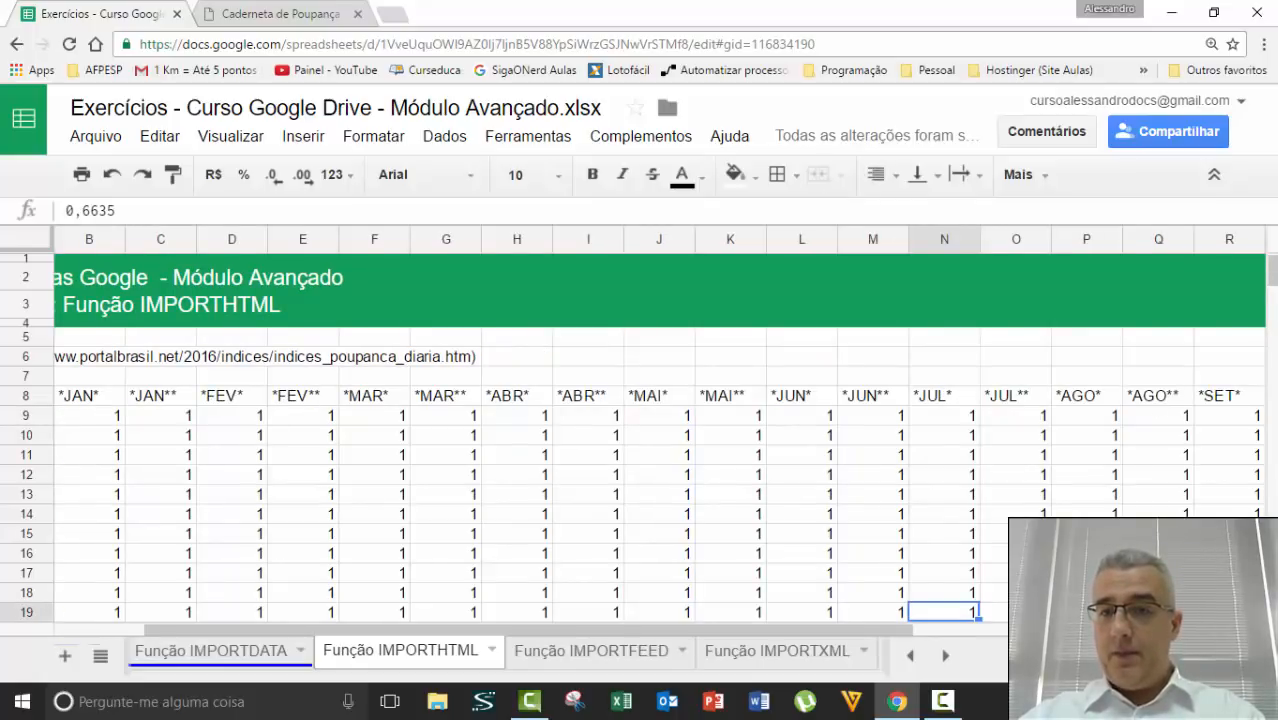
scroll(640, 430, "right", 1)
scroll(640, 430, "left", 1)
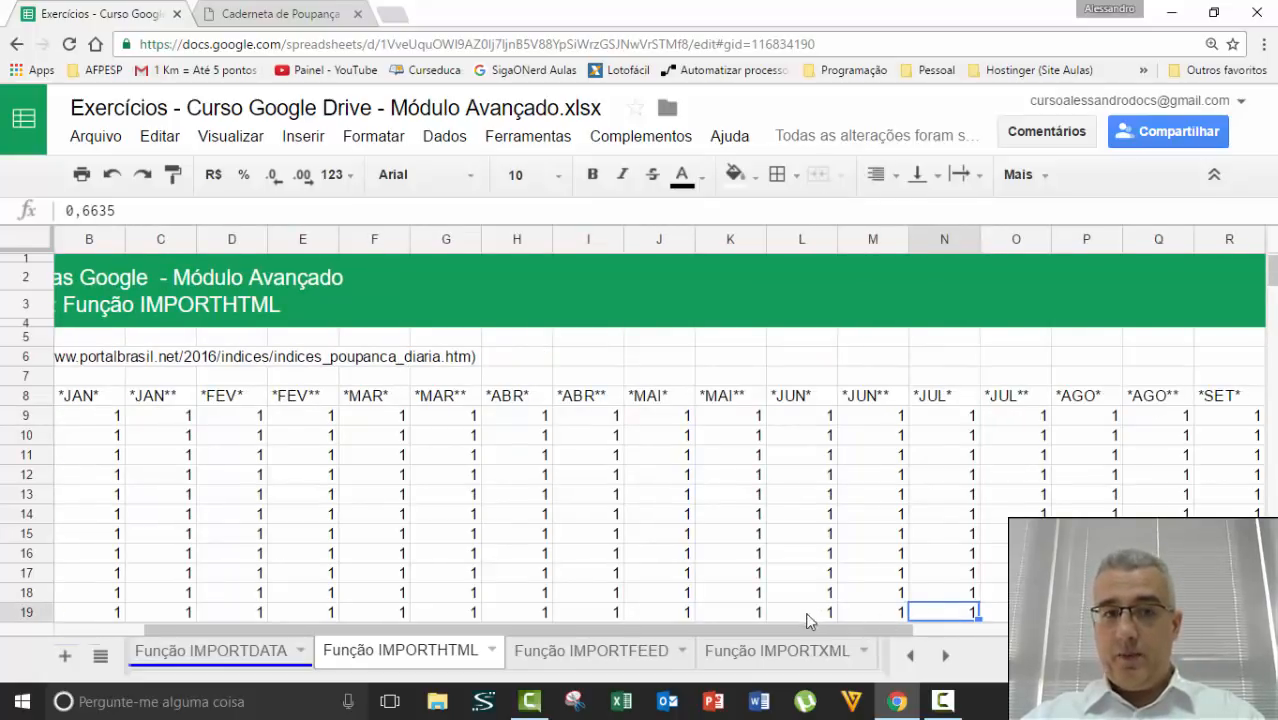
left_click_drag(792, 620, 520, 634)
left_click(155, 410)
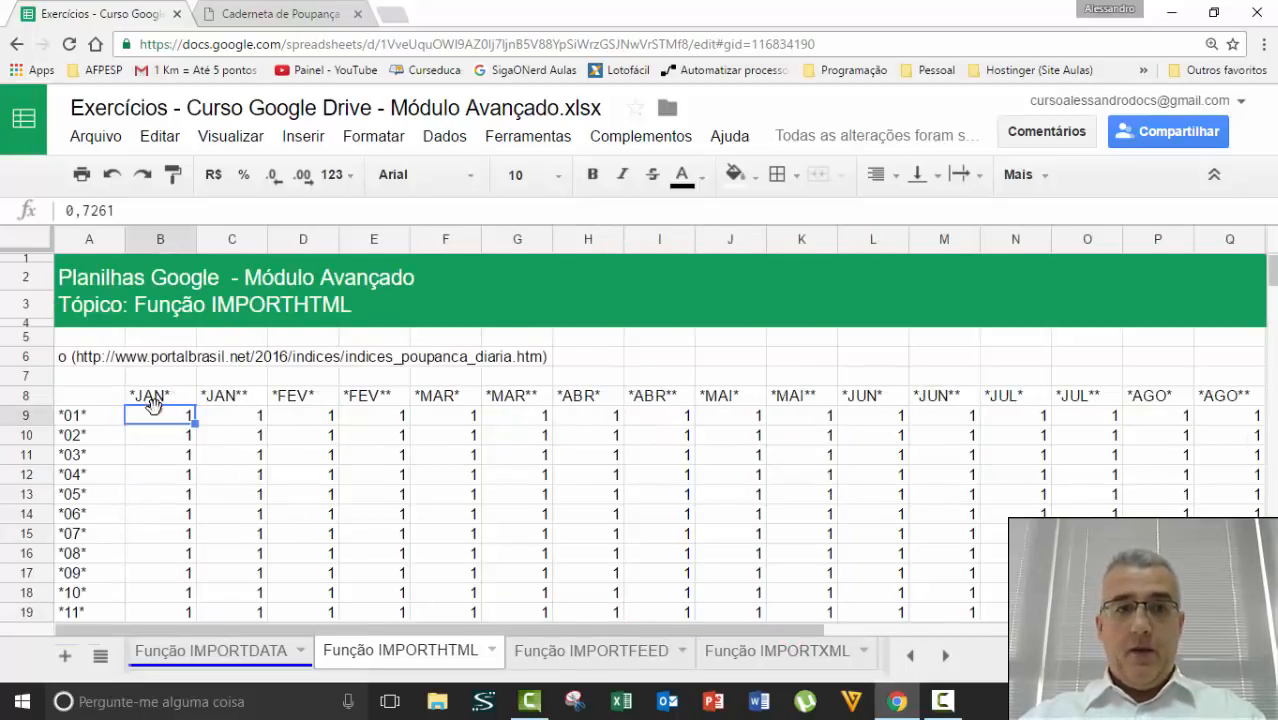
scroll(370, 484, "down", 1)
scroll(370, 484, "up", 1)
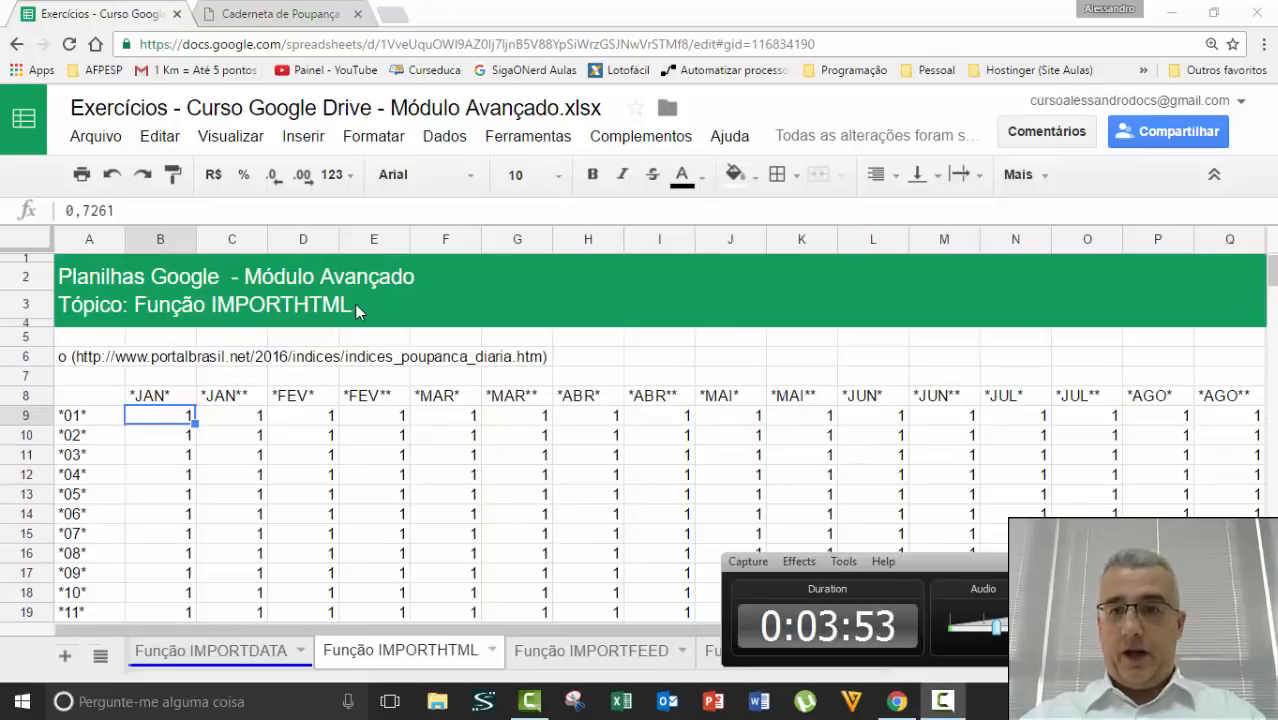
Compare the imported table with the decimal values in the savings table on the web page
left_click(280, 14)
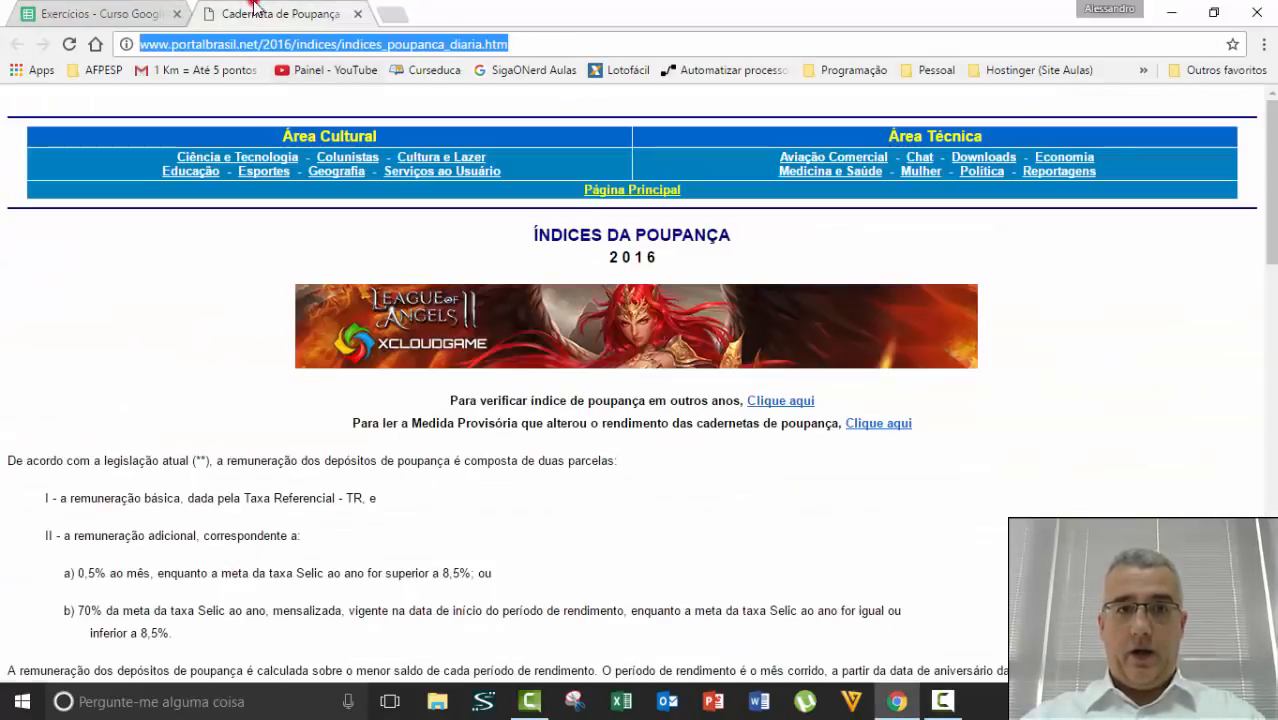
scroll(190, 555, "down", 5)
scroll(190, 555, "down", 2)
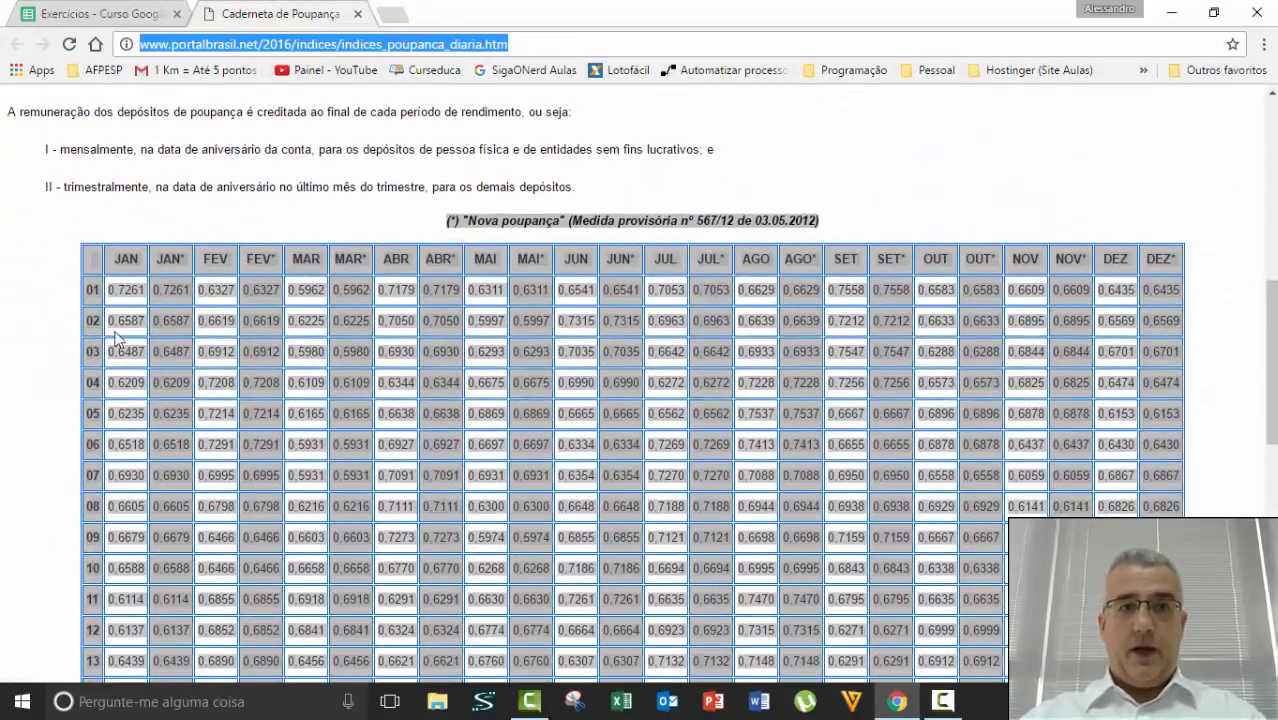
left_click(80, 12)
left_click(27, 395)
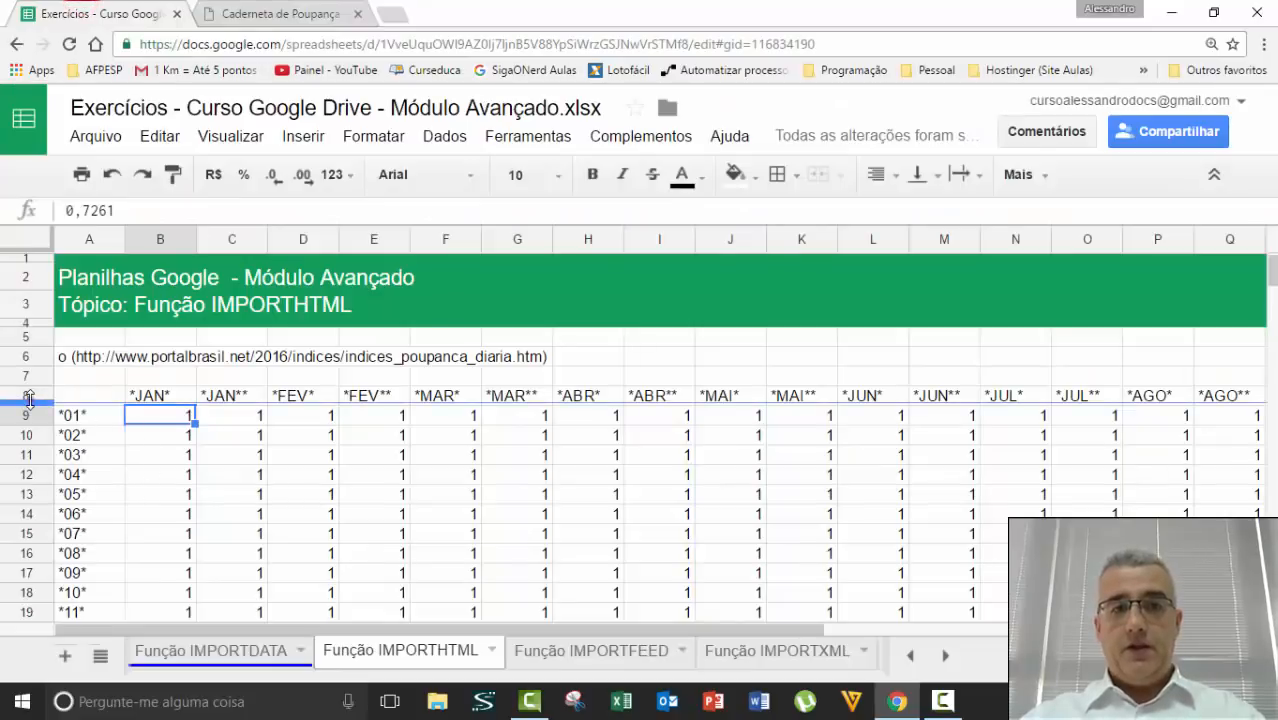
Show two decimal places for the January and February values in B9:E14
left_click_drag(165, 424, 403, 515)
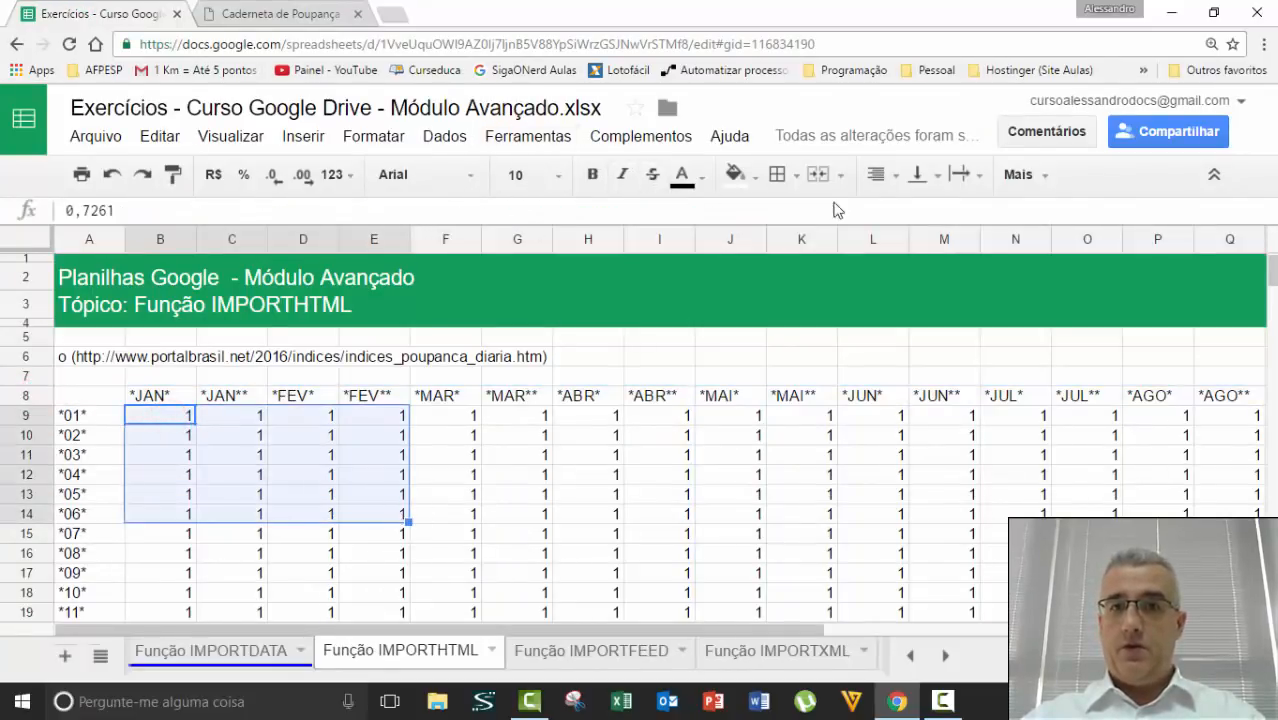
left_click(303, 177)
left_click(304, 178)
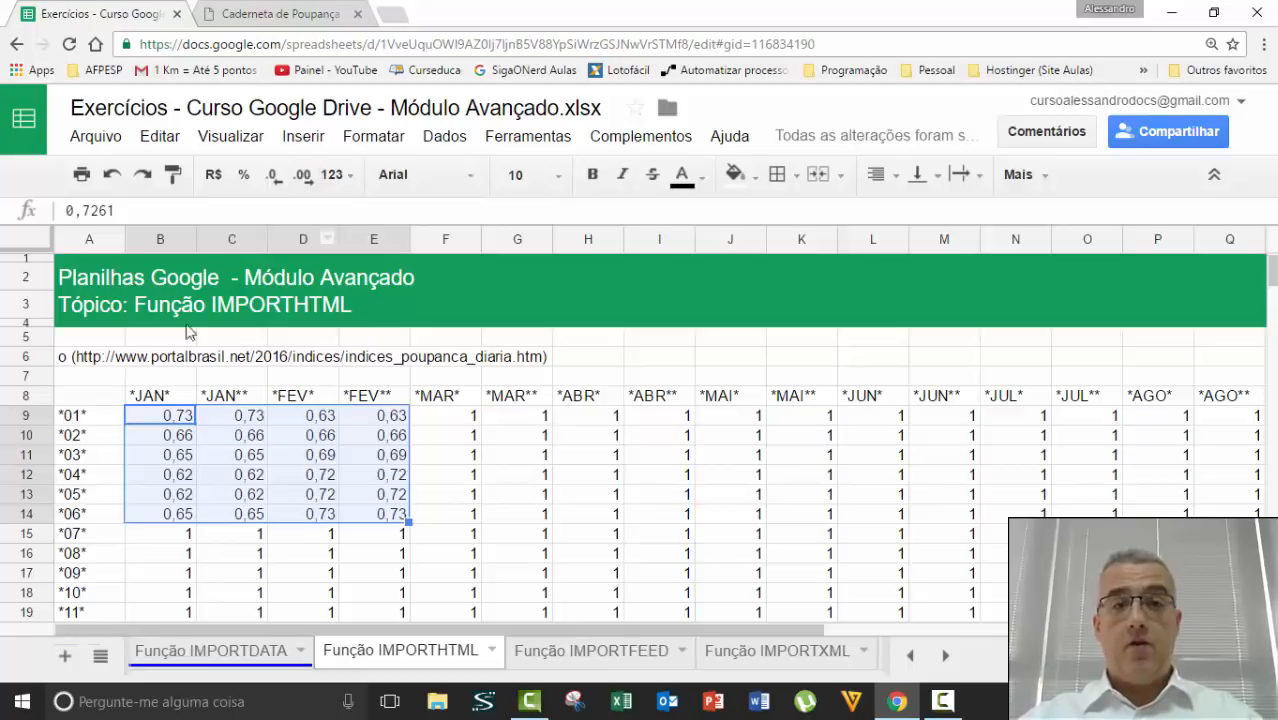
Select the whole sheet and increase its number format to four decimal places
left_click(47, 241)
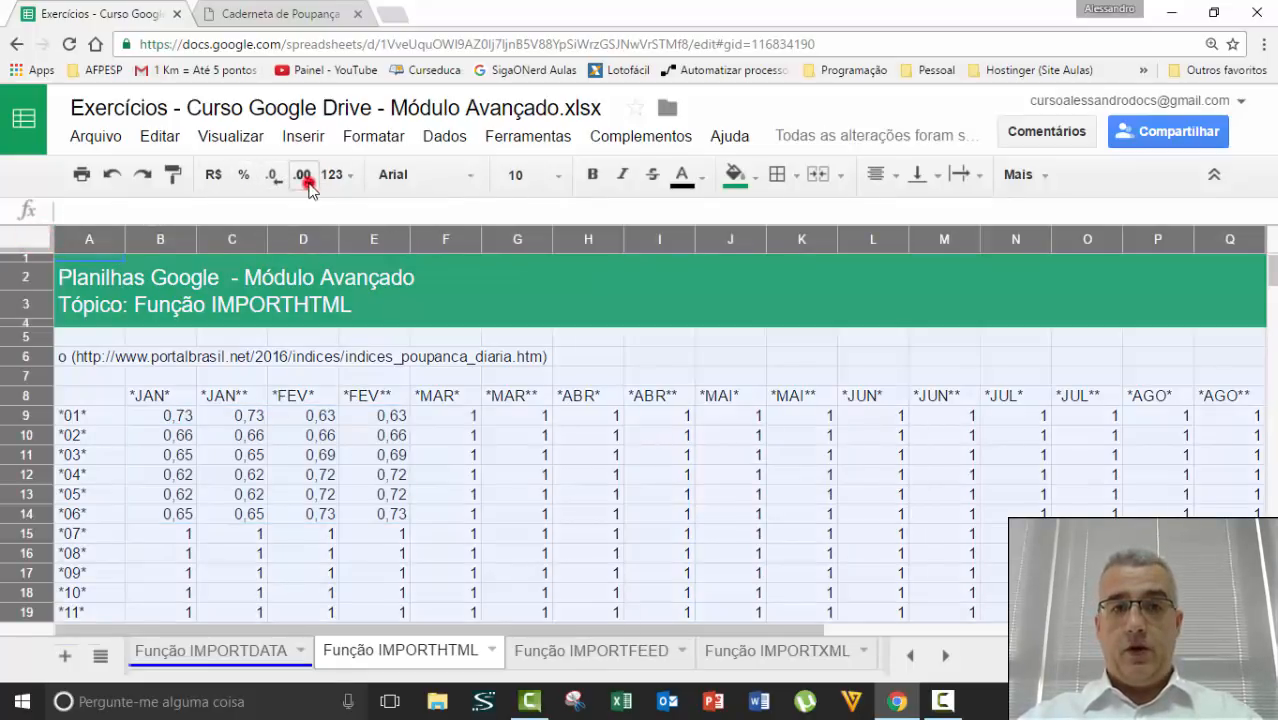
left_click(305, 183)
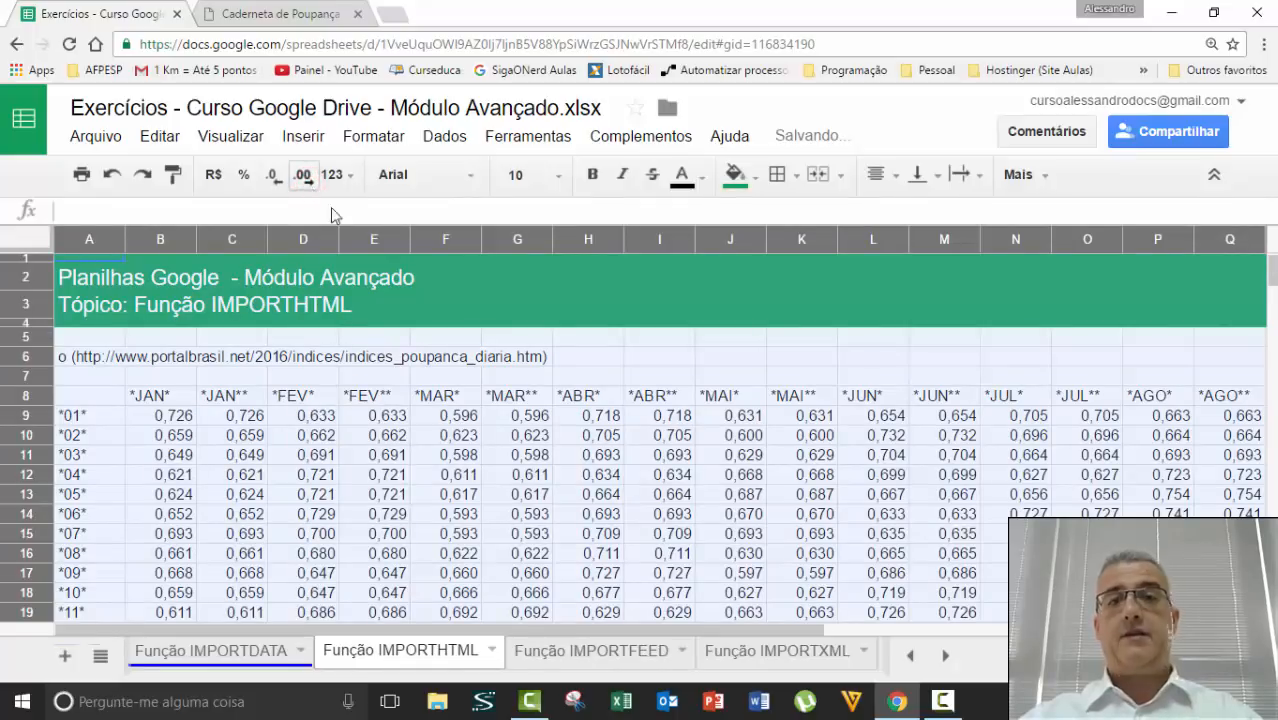
left_click(320, 440)
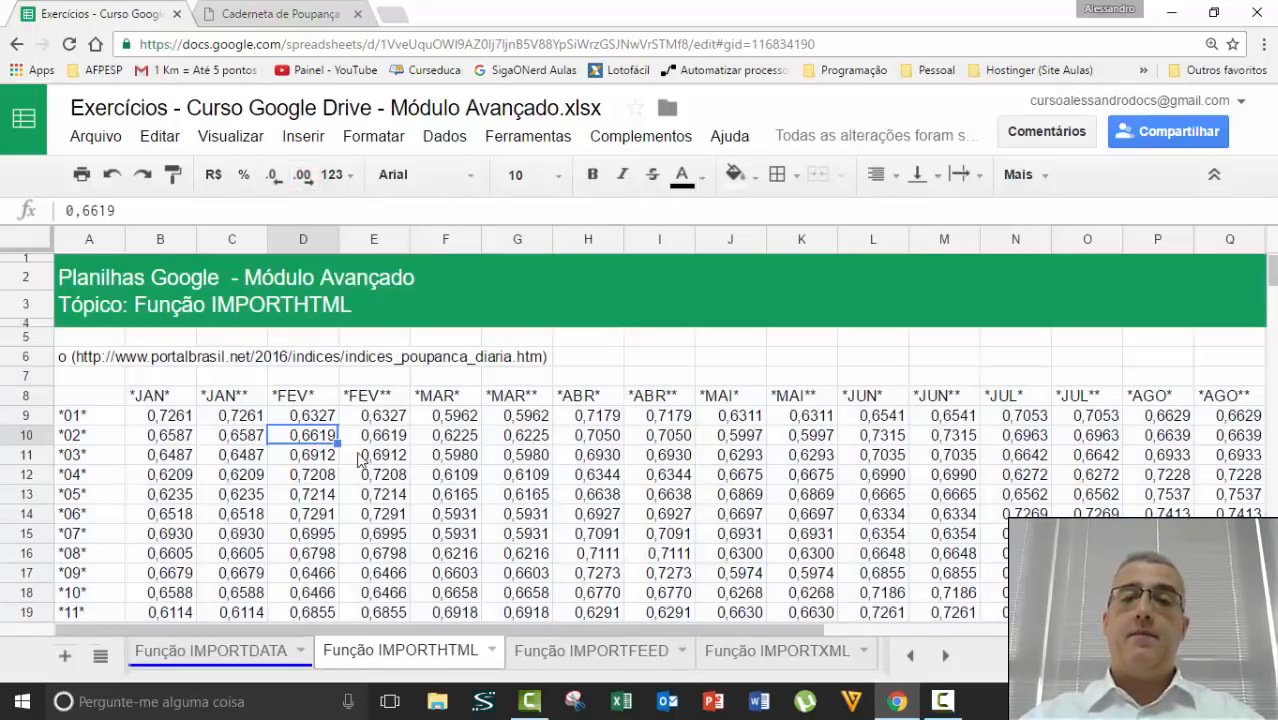
left_click(450, 468)
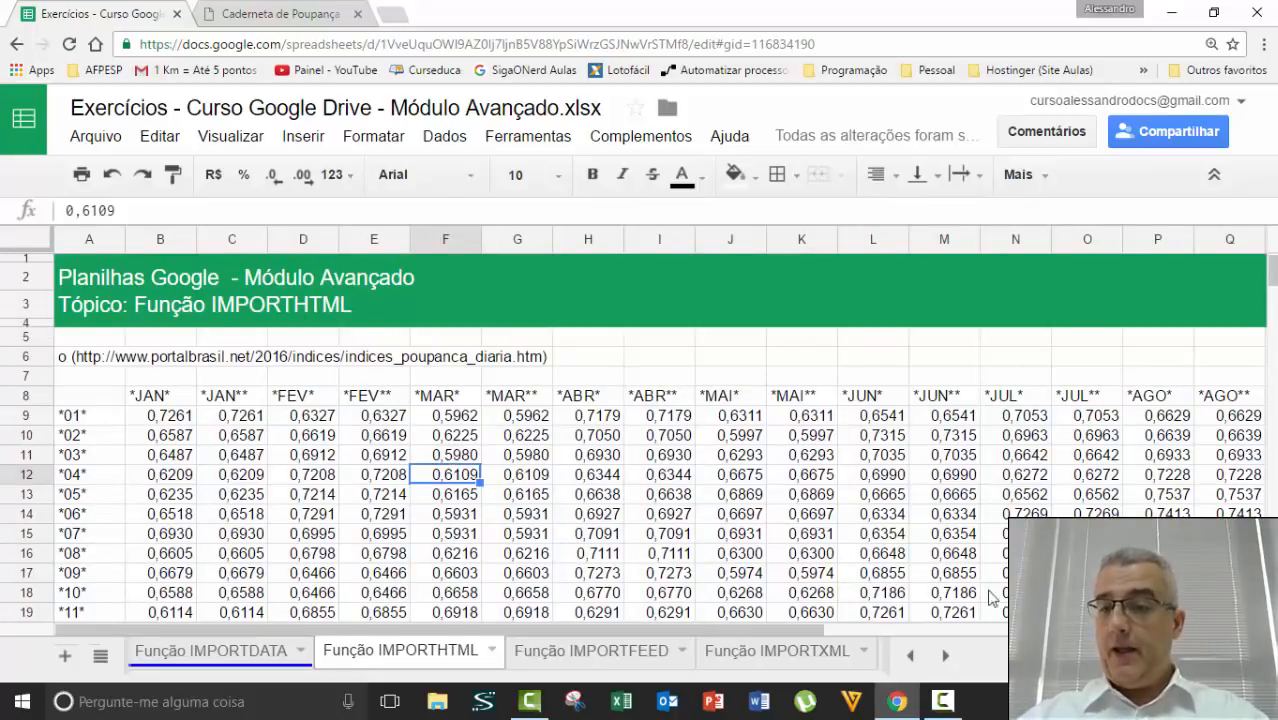
Review the Explore suggestions and apply the dark teal alternating-colour style to A8:Y39, closing Explore when done
left_click(1243, 655)
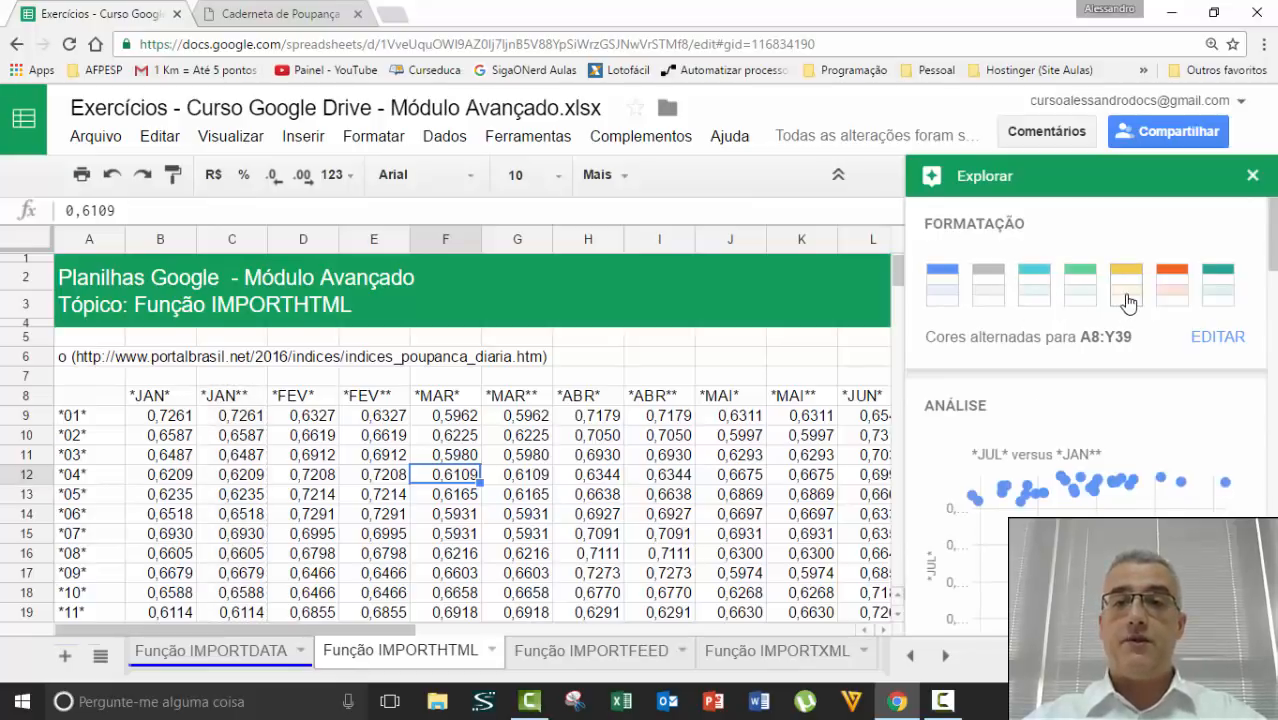
scroll(1158, 470, "down", 2)
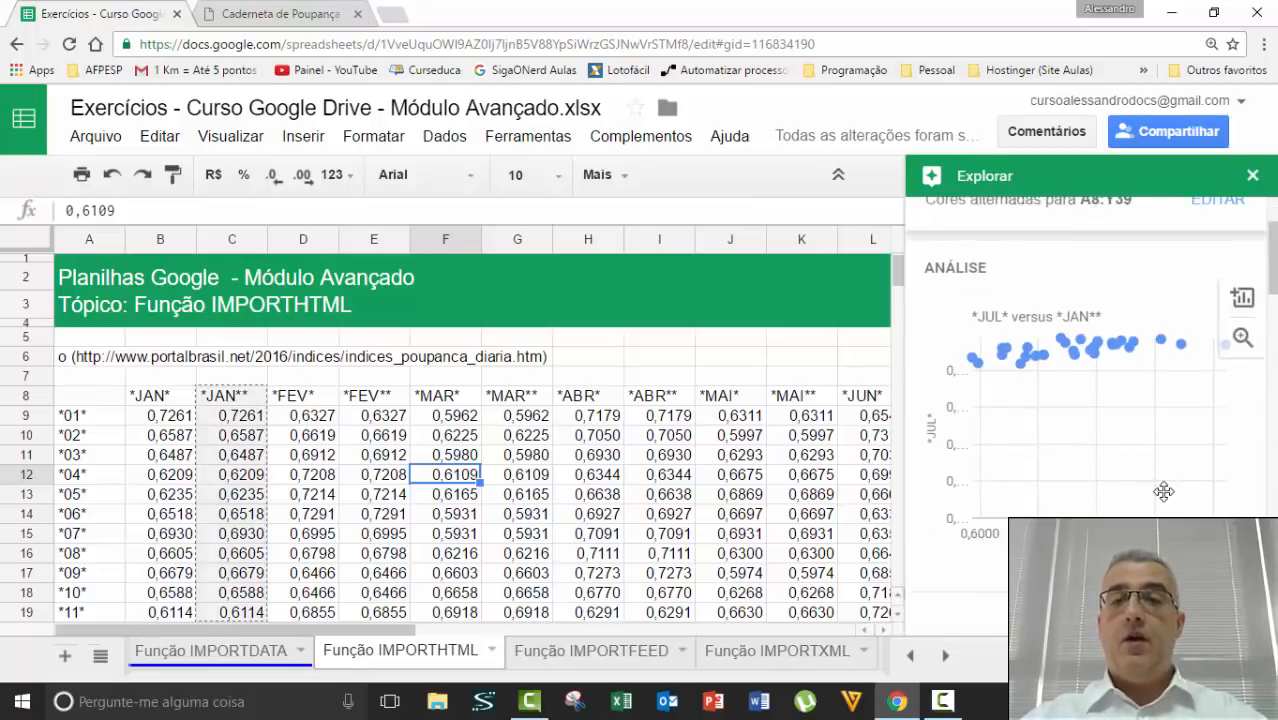
scroll(1163, 490, "down", 9)
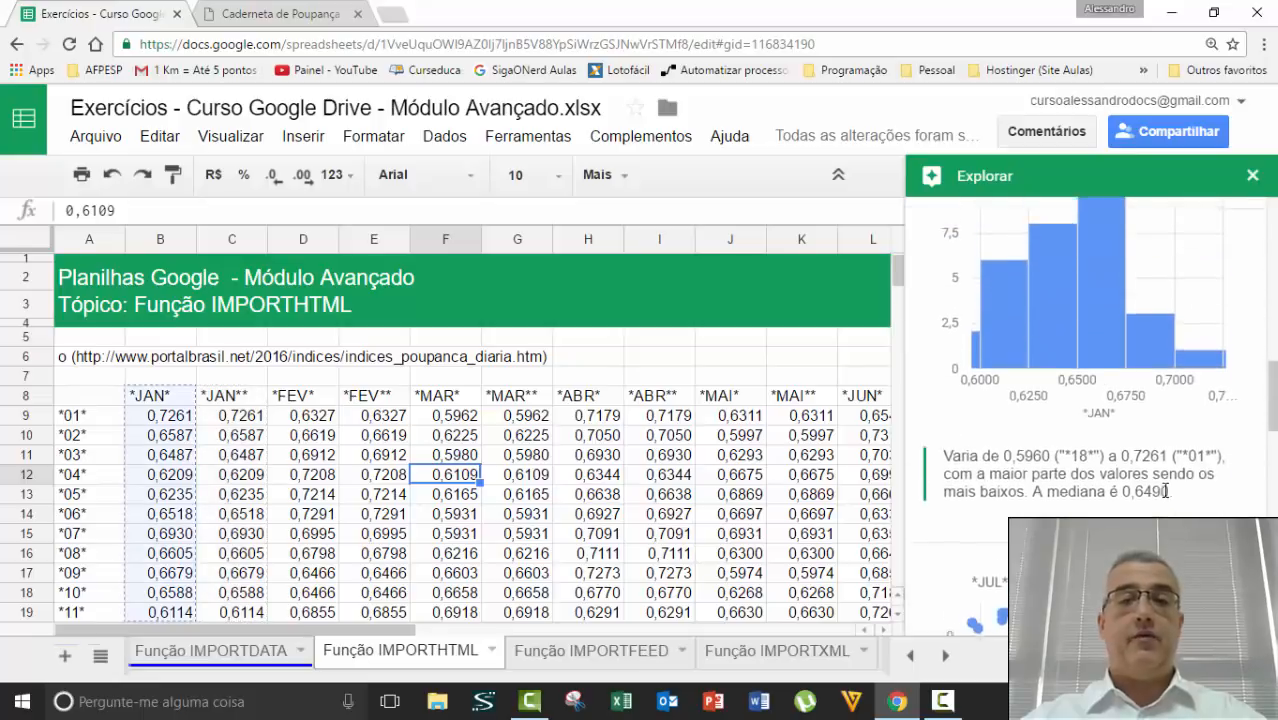
scroll(1165, 490, "up", 11)
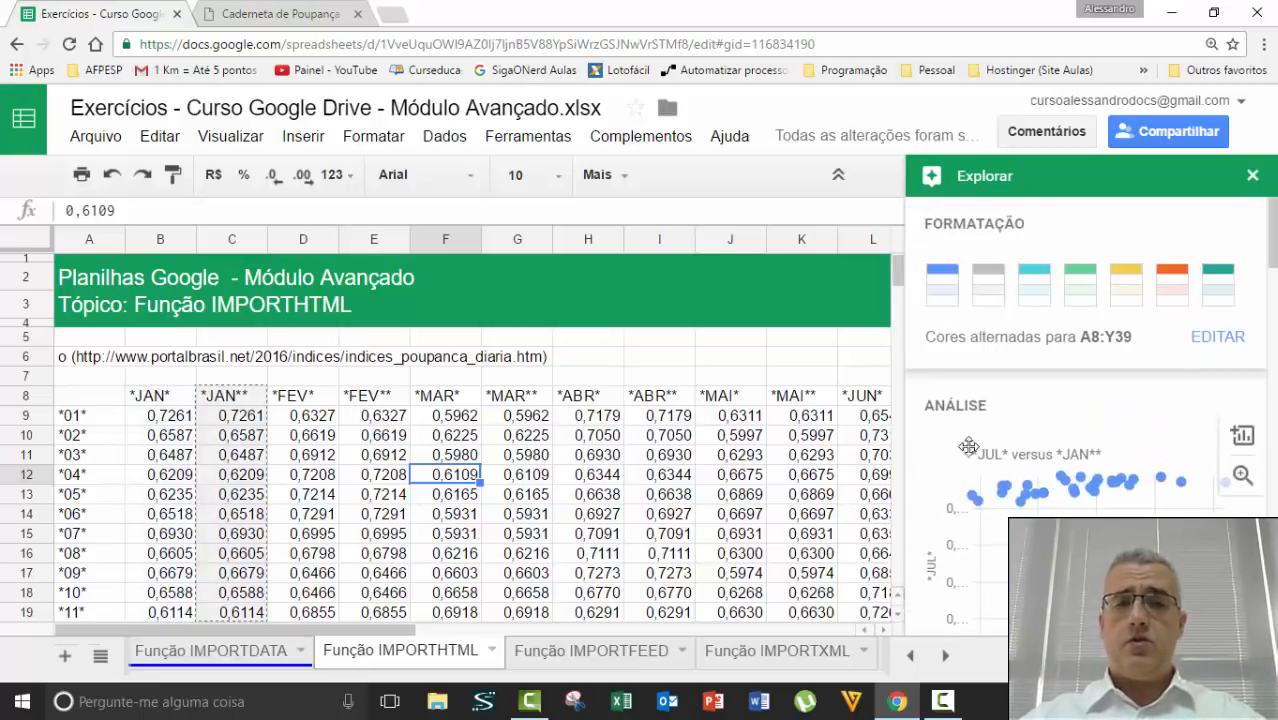
left_click(1217, 294)
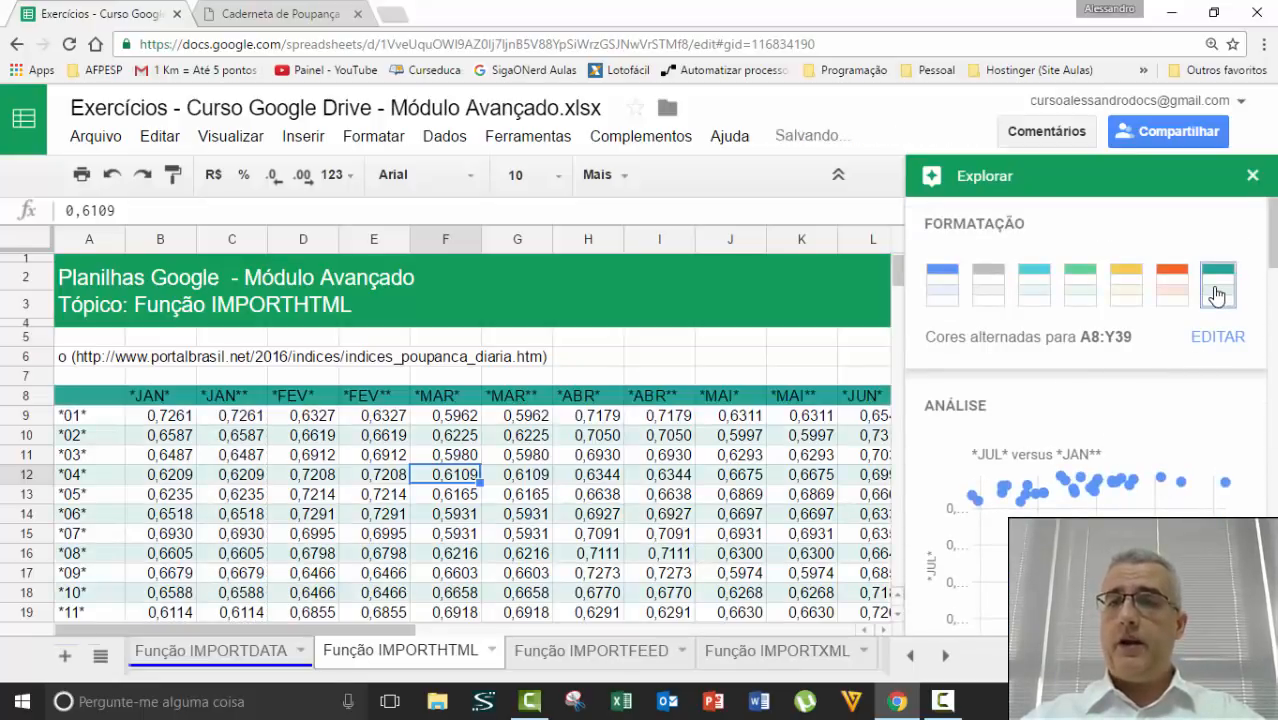
left_click(1251, 177)
left_click(631, 441)
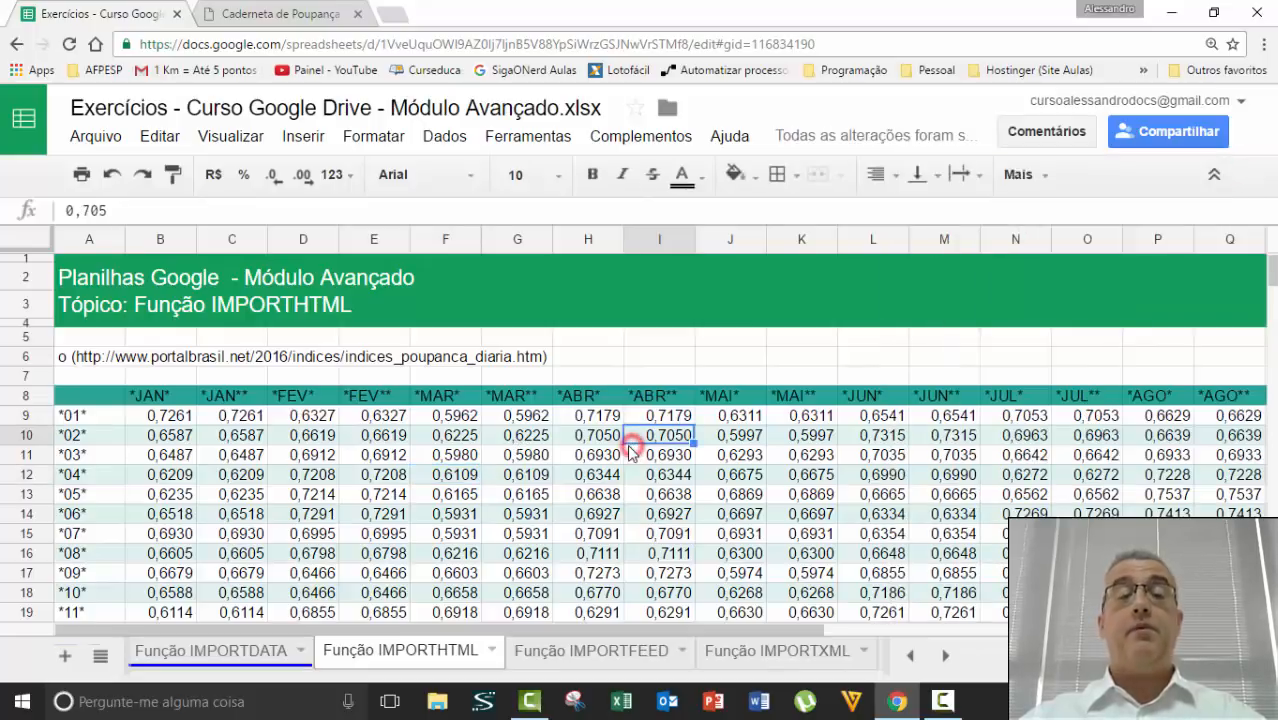
Switch back to the savings web page and clear the selection of its address
left_click(249, 15)
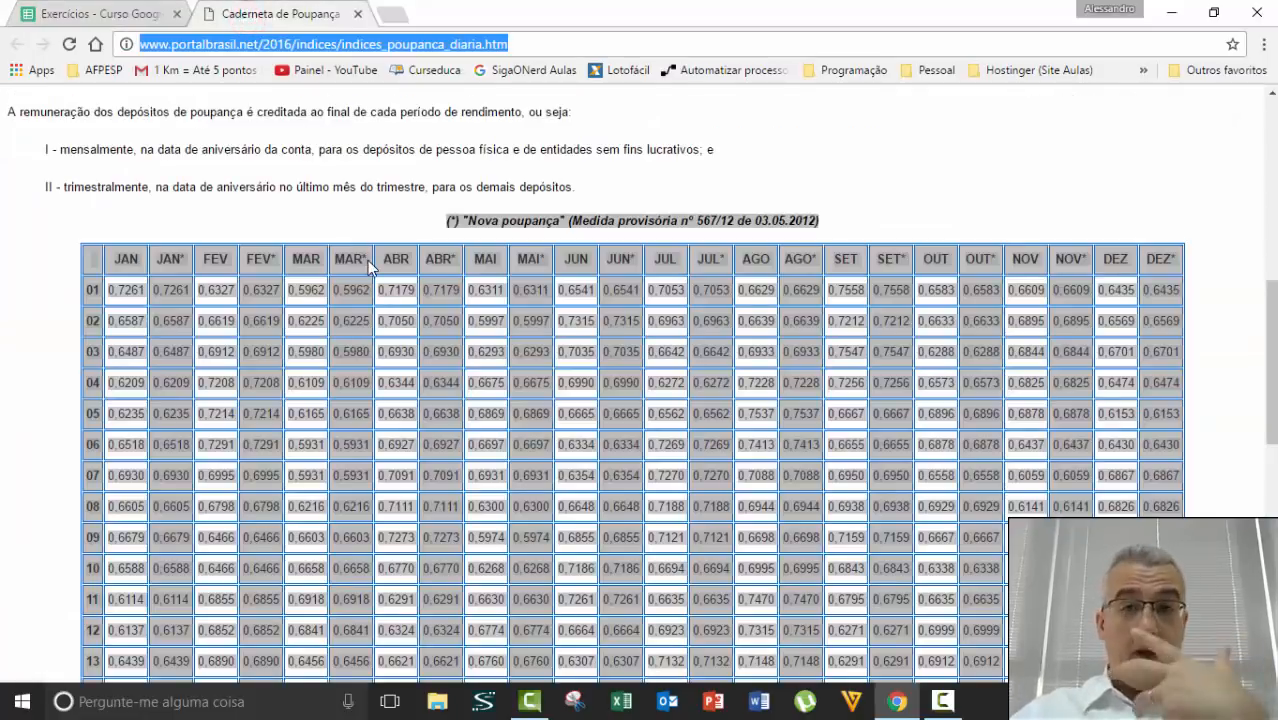
left_click(418, 145)
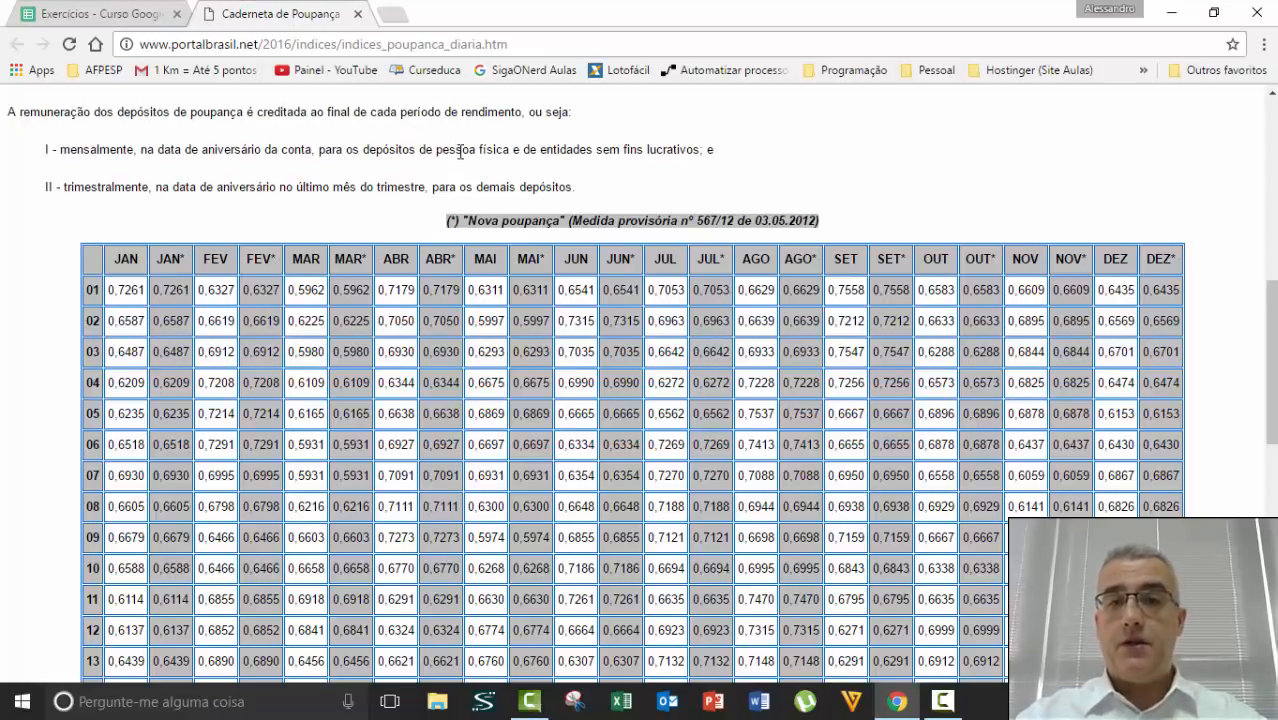
left_click(1268, 44)
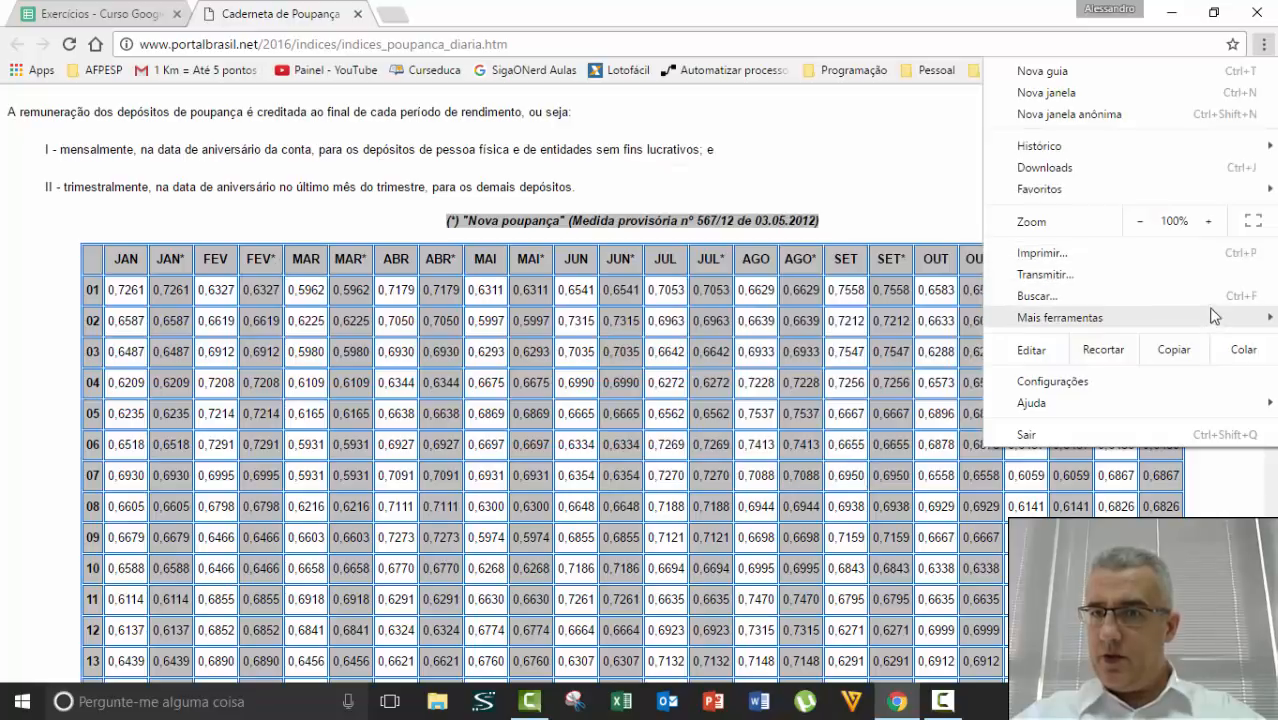
left_click(1210, 320)
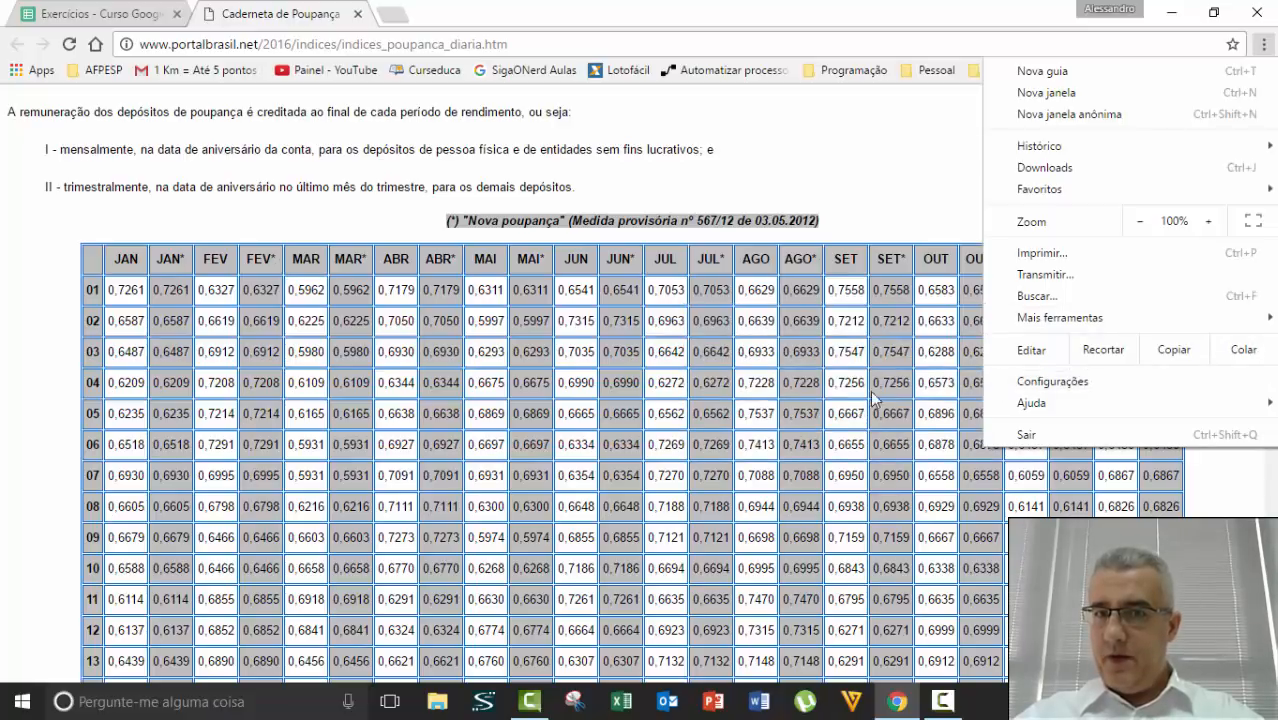
left_click(1048, 375)
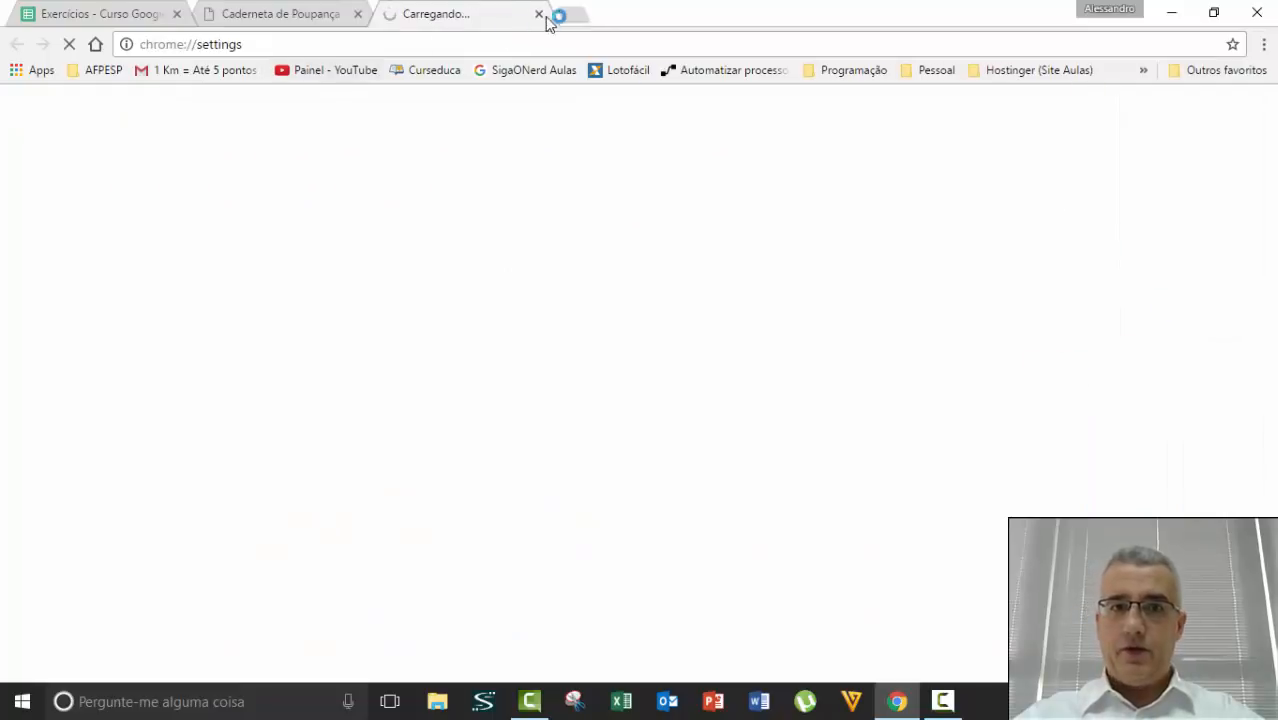
left_click(538, 14)
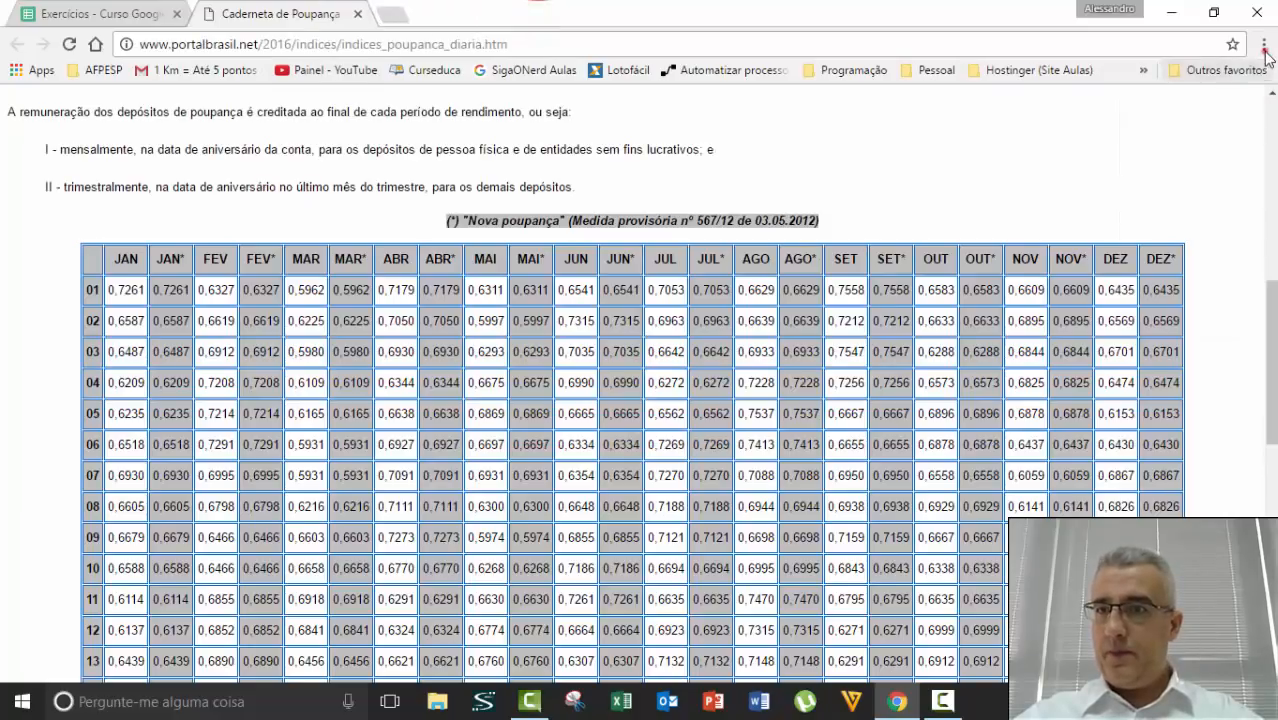
Open Chrome's developer tools for the savings web page
left_click(1264, 44)
left_click(1140, 322)
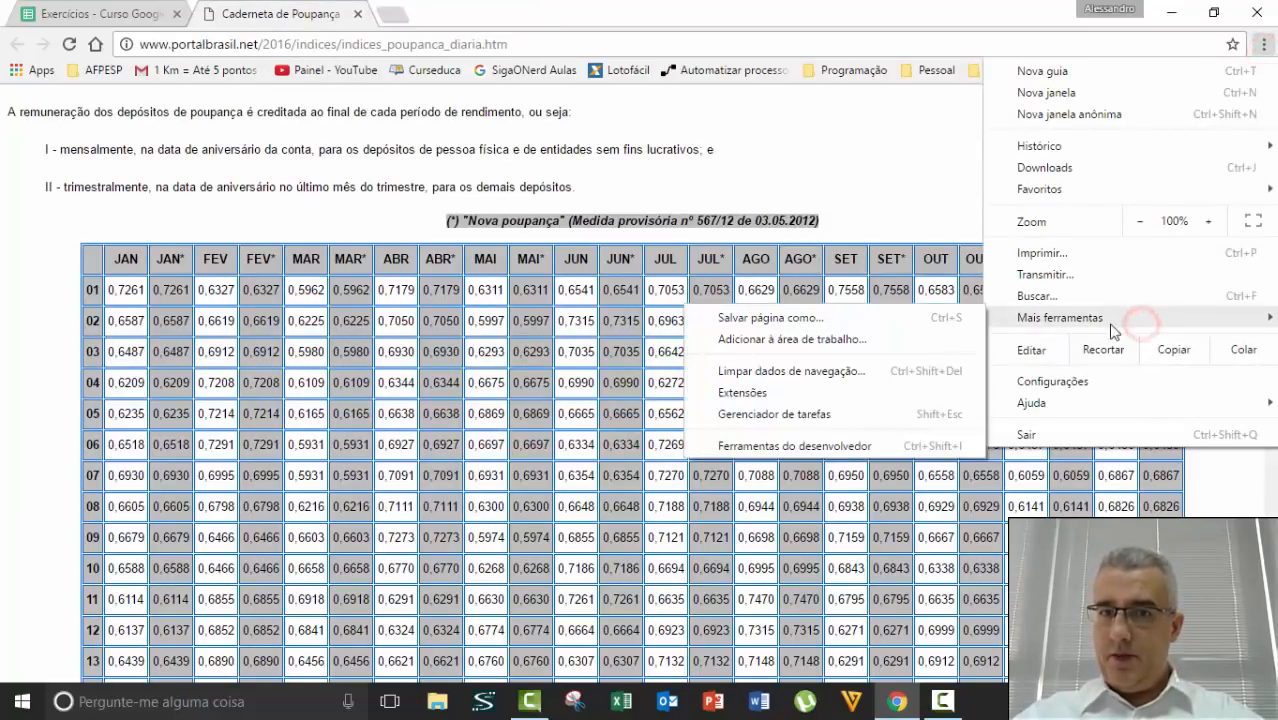
left_click(812, 446)
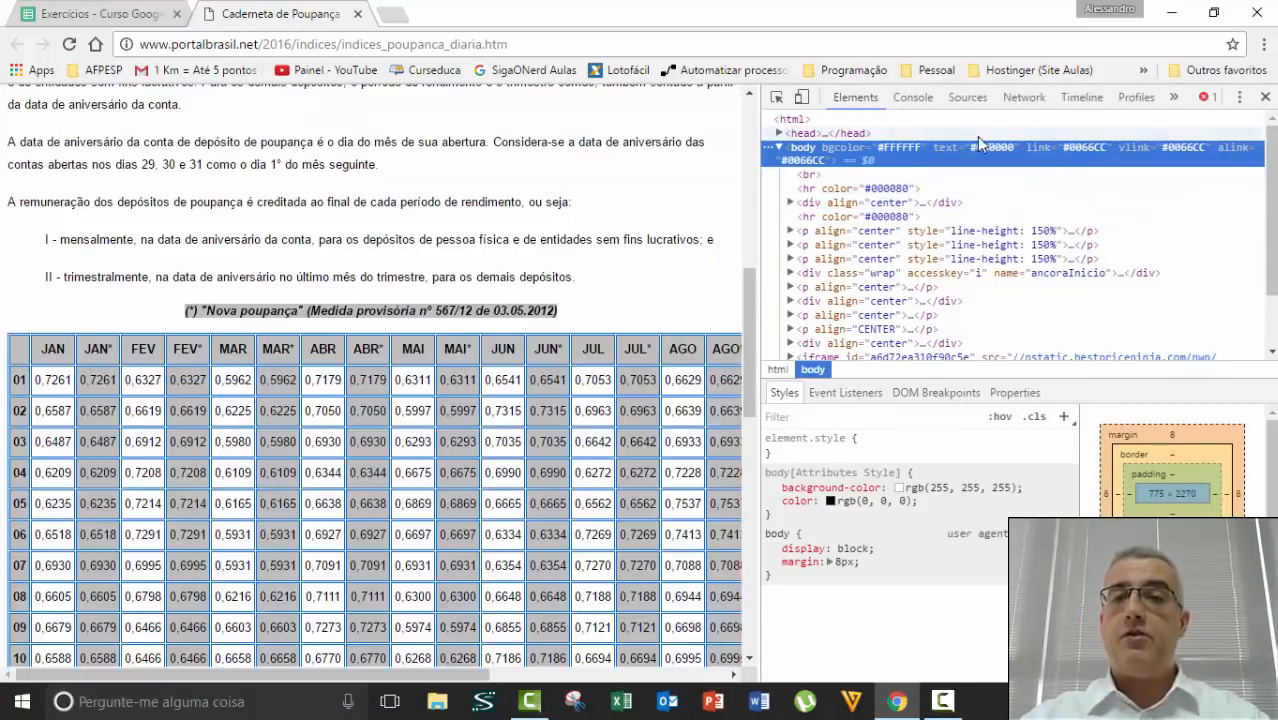
Inspect the blank top-left header cell of the savings table and examine the HTML code around it
scroll(616, 179, "up", 7)
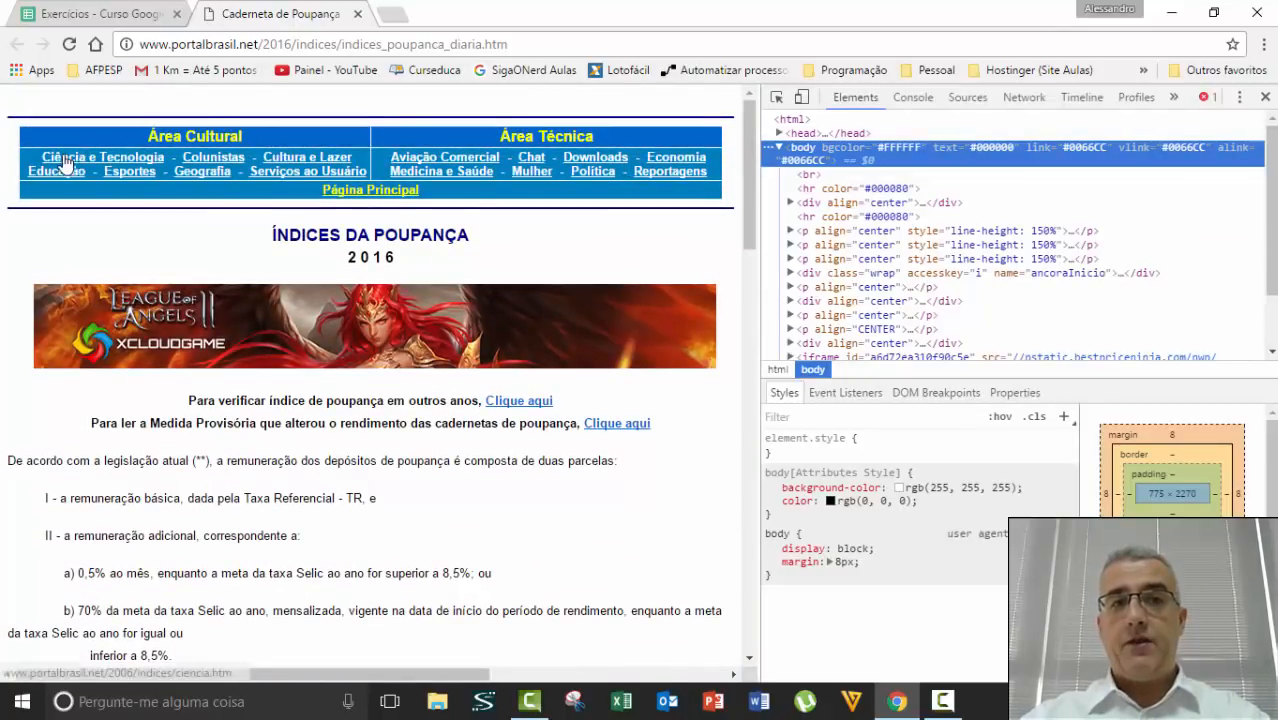
left_click(781, 100)
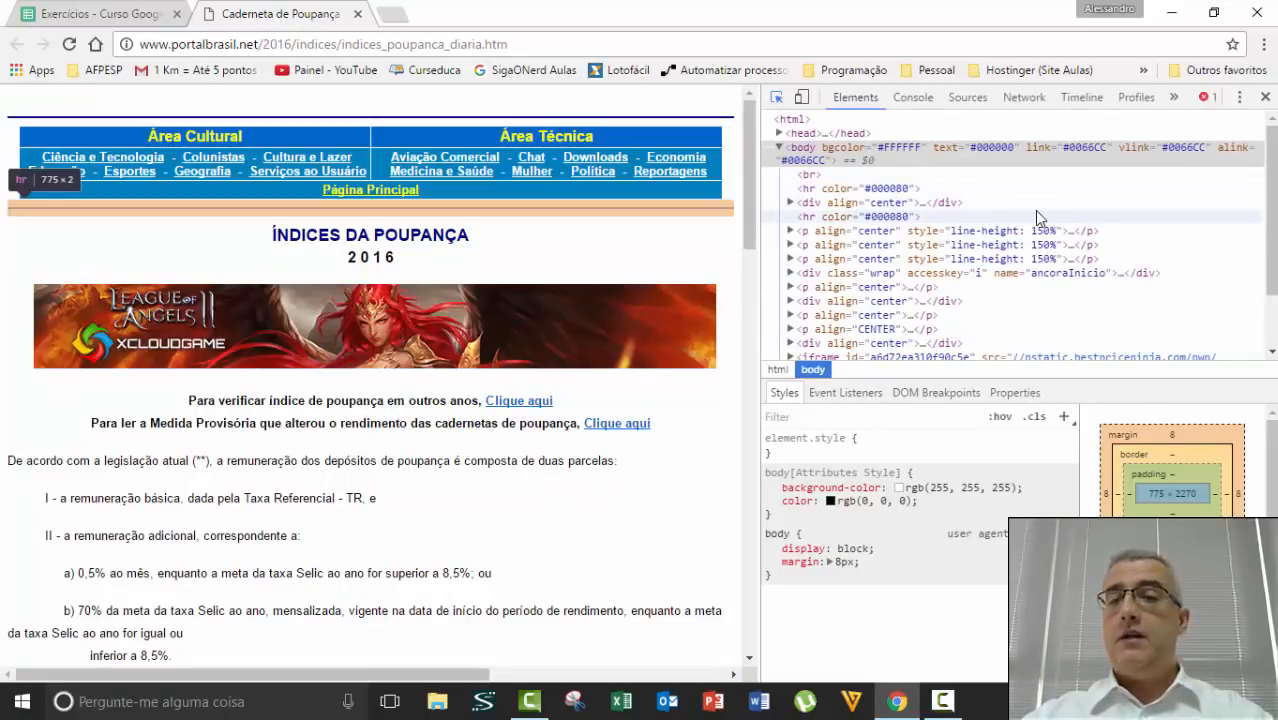
scroll(1034, 210, "down", 2)
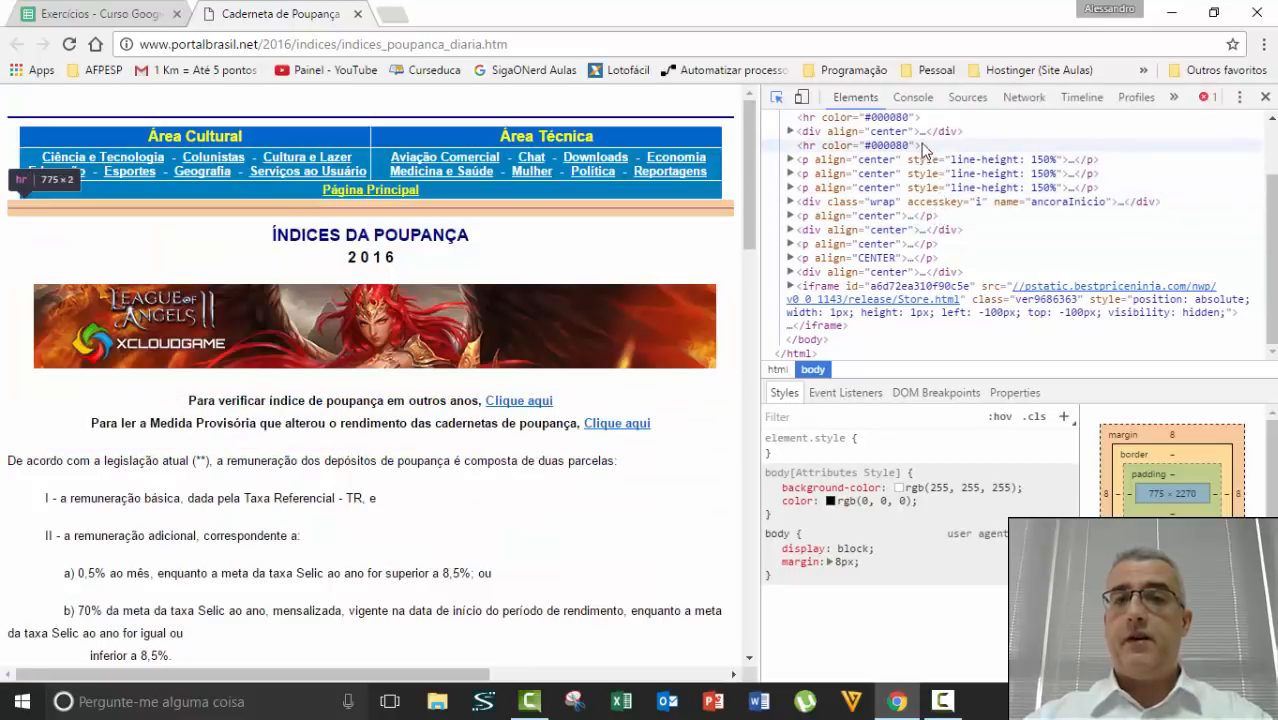
scroll(521, 320, "down", 9)
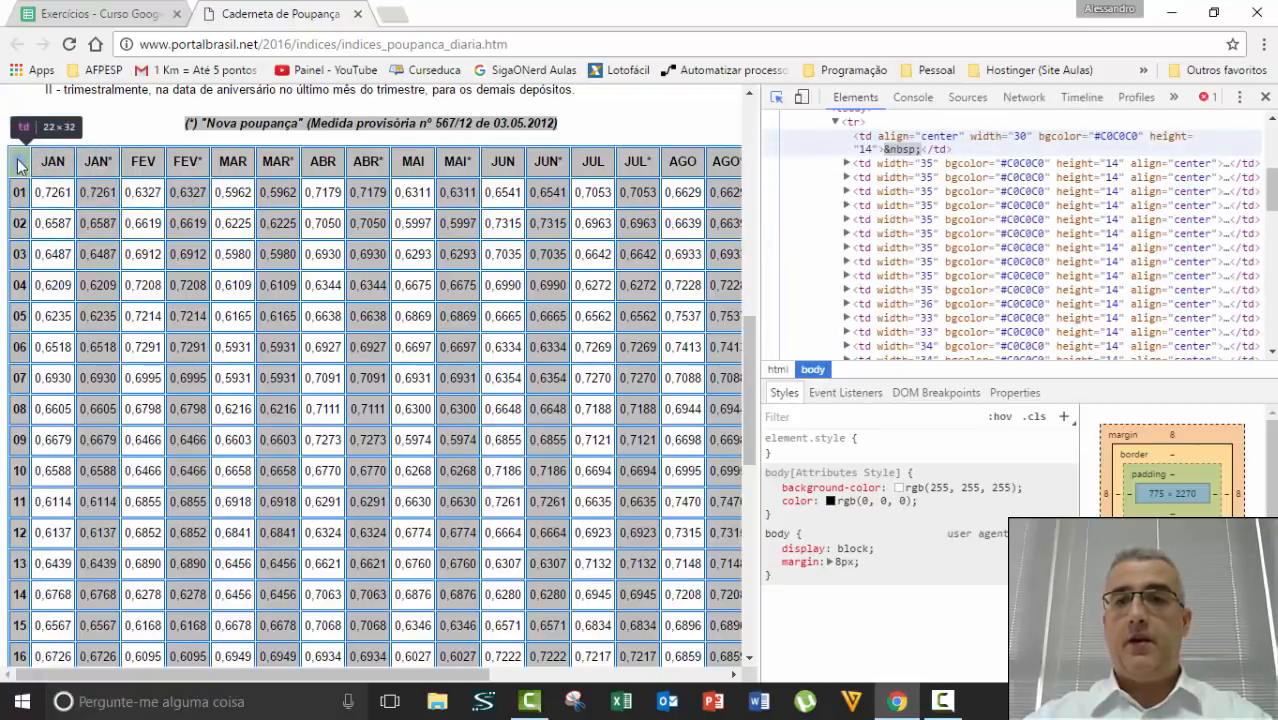
left_click(19, 165)
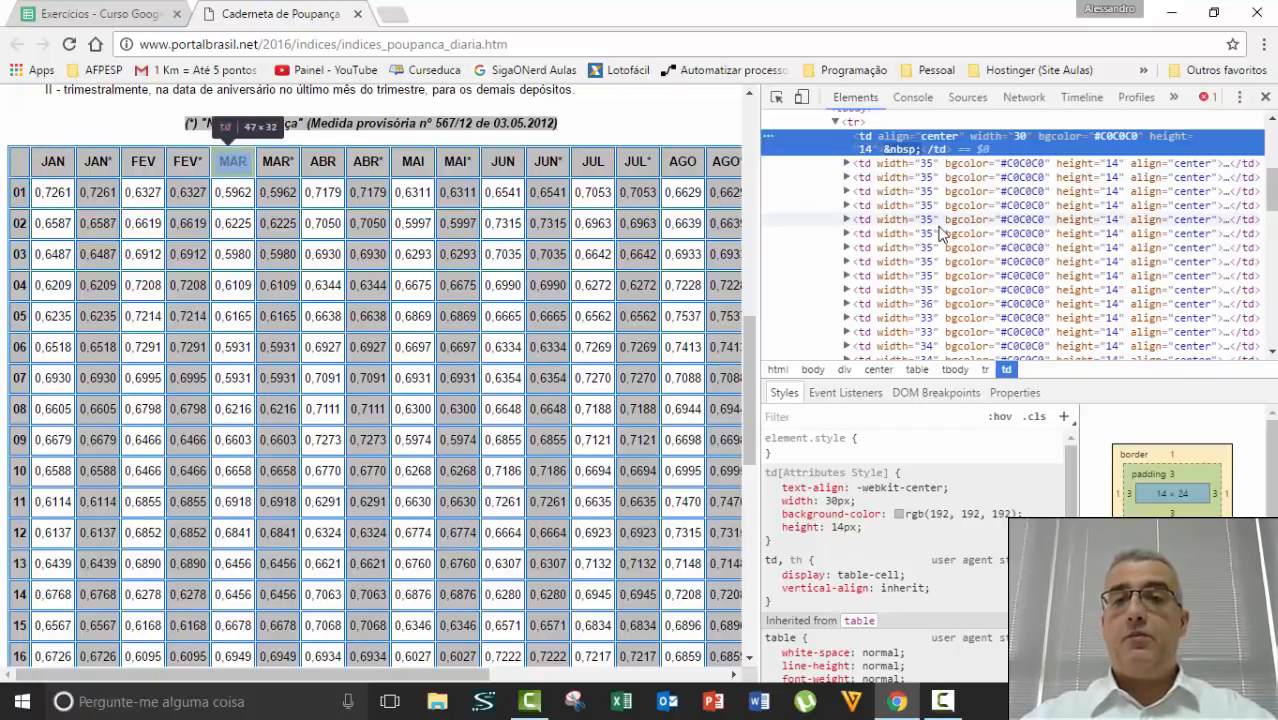
scroll(860, 230, "down", 5)
scroll(900, 240, "up", 3)
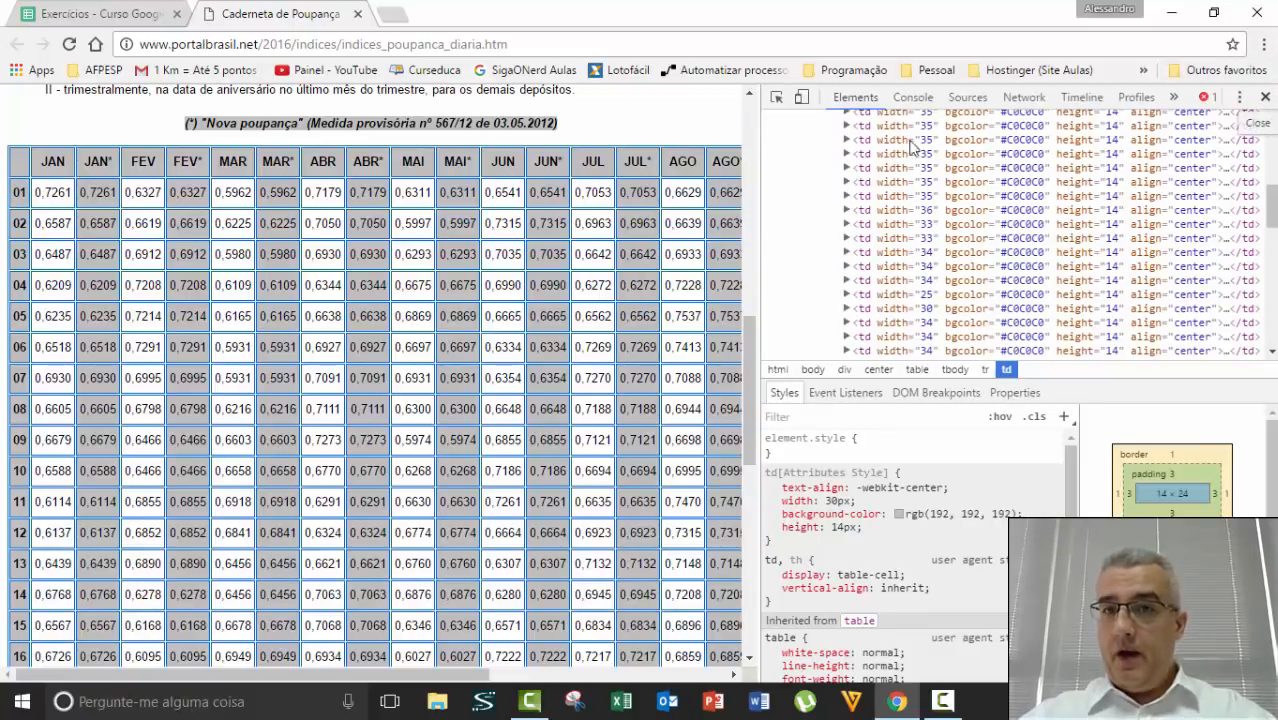
Close the developer tools and the savings web page, and review the imported table in the spreadsheet down to row 39
left_click(1269, 95)
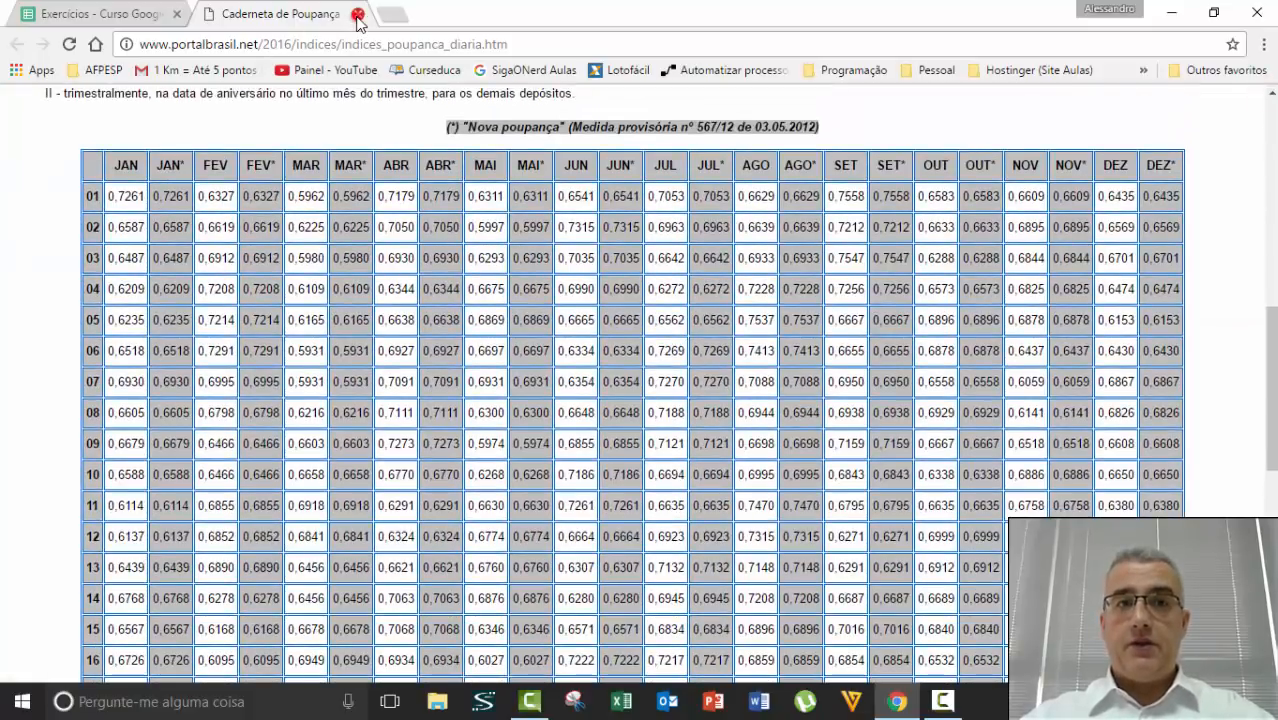
left_click(357, 15)
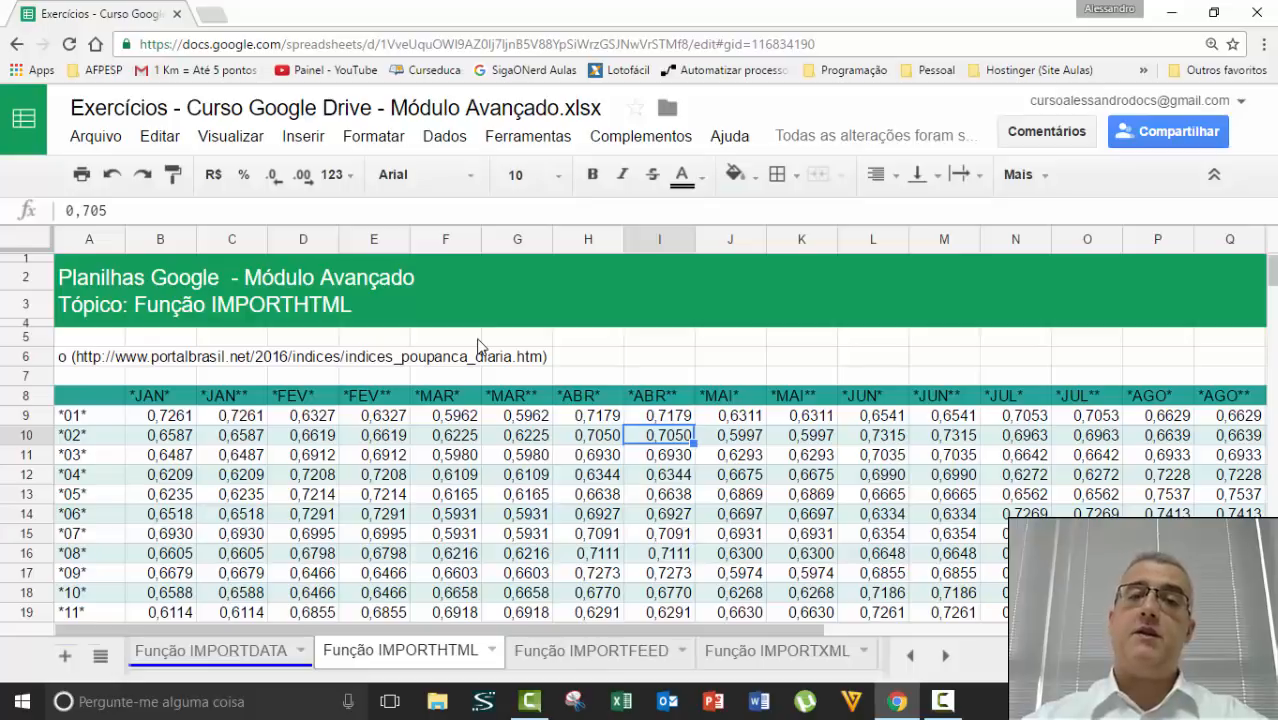
scroll(300, 520, "down", 10)
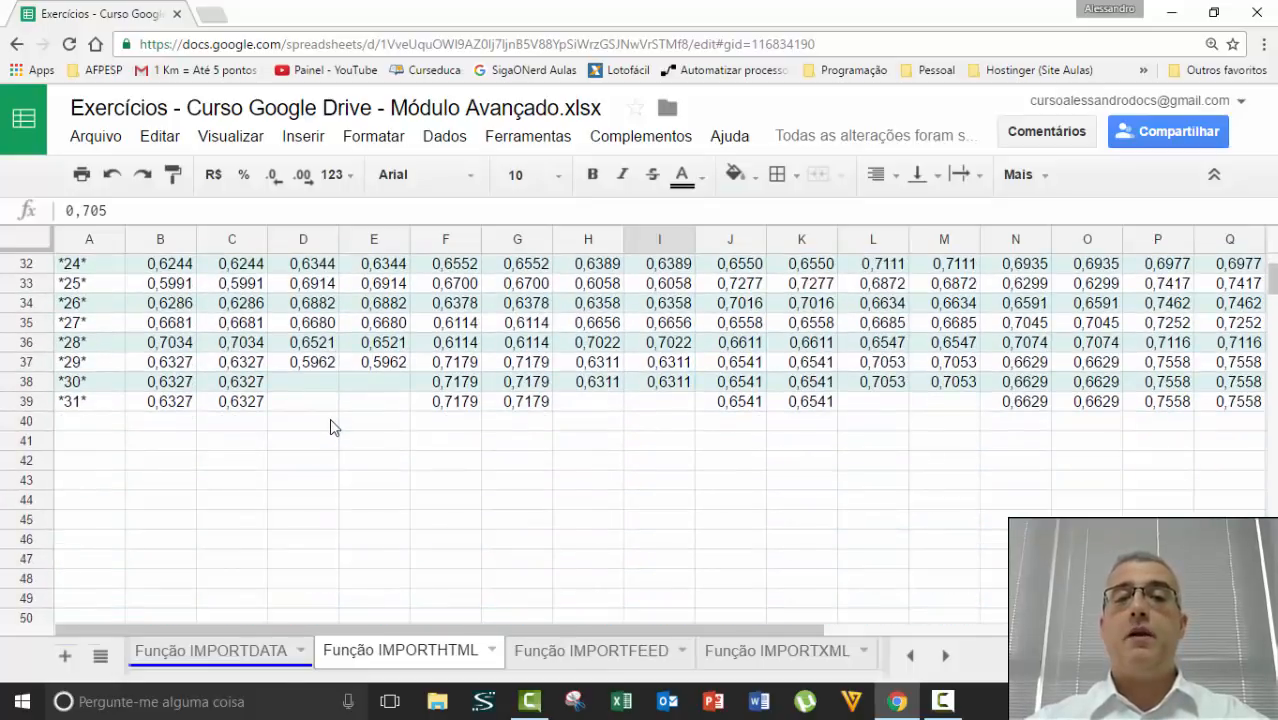
scroll(550, 410, "up", 10)
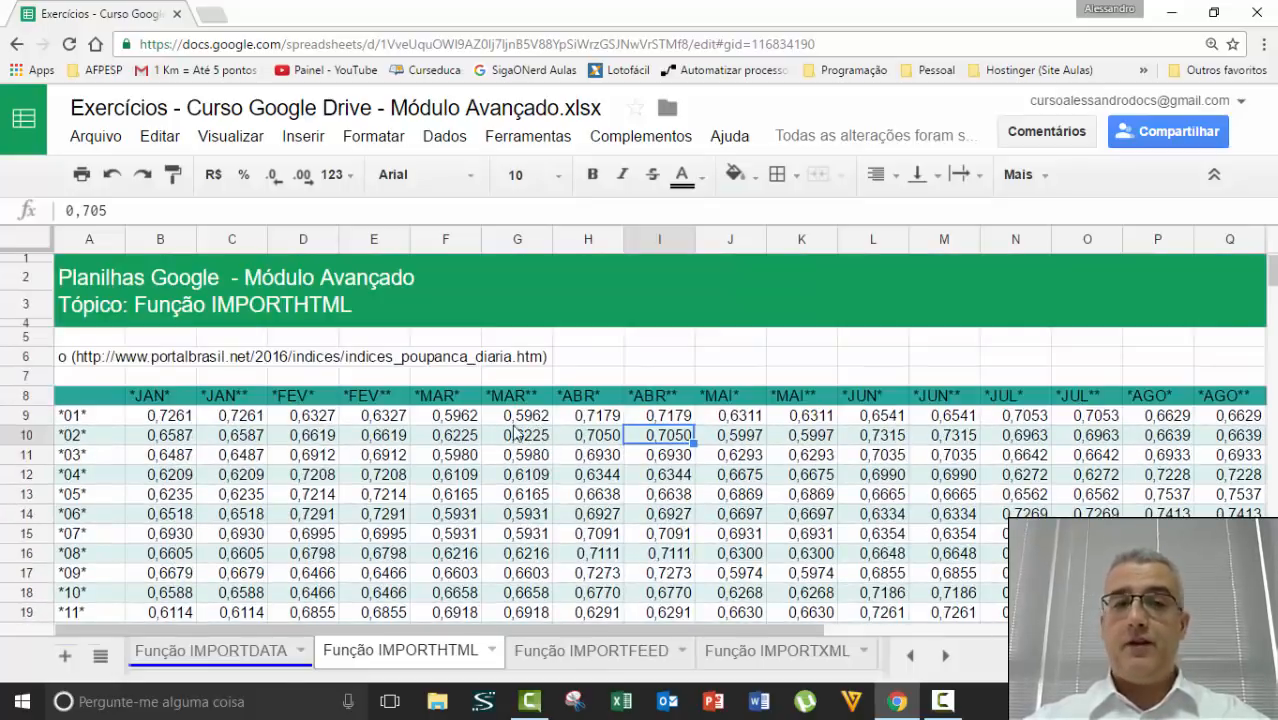
left_click(278, 396)
left_click(163, 452)
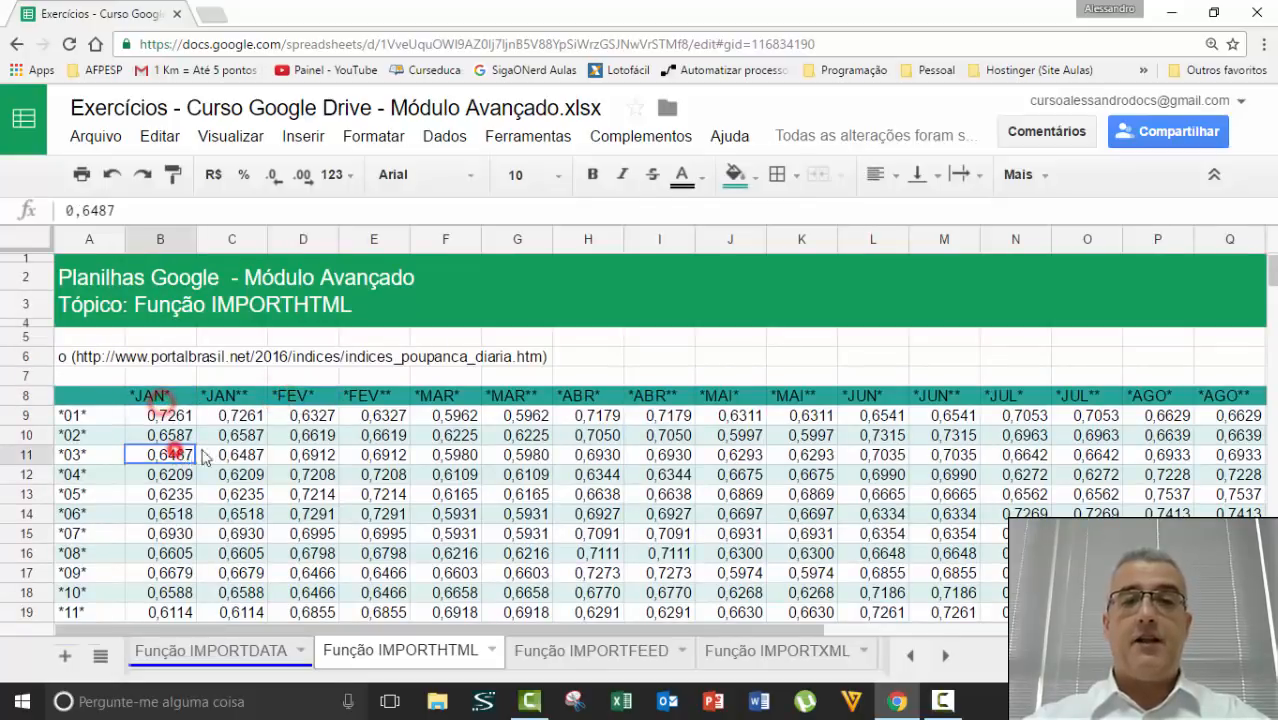
left_click(250, 440)
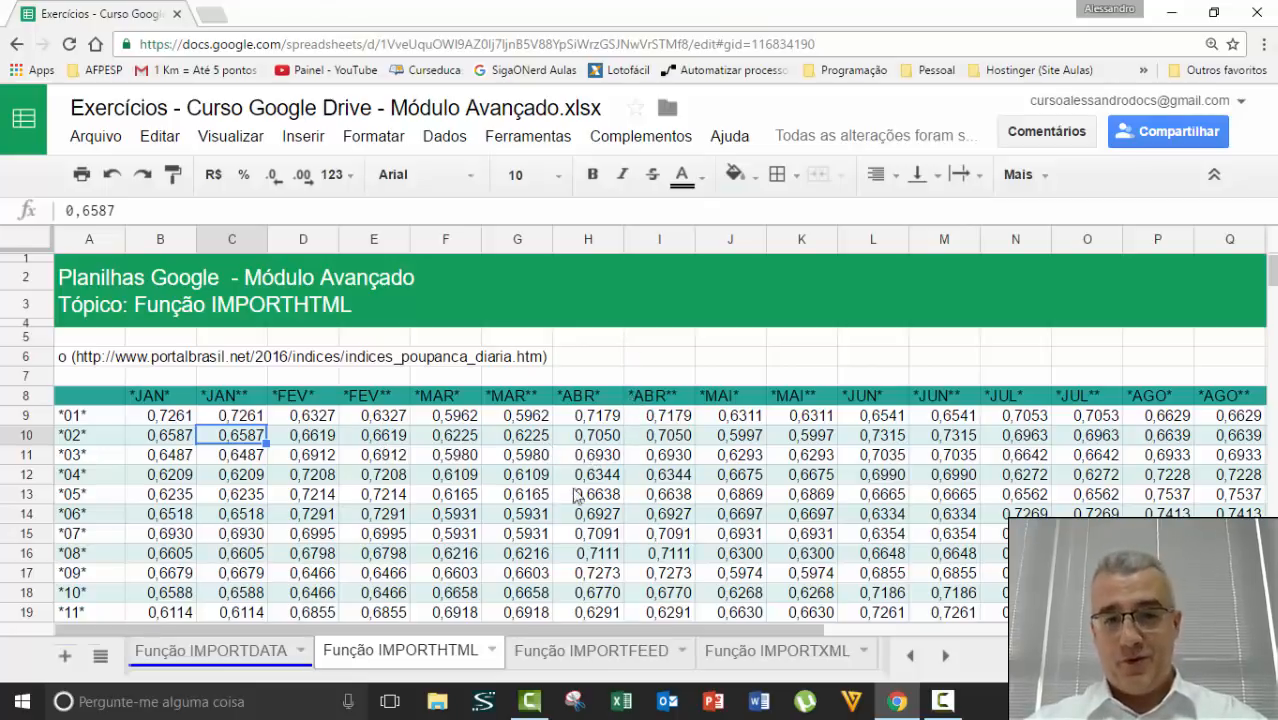
Set the Função IMPORTHTML sheet's tab colour to blue and switch to the Função IMPORTFEED sheet
left_click(487, 653)
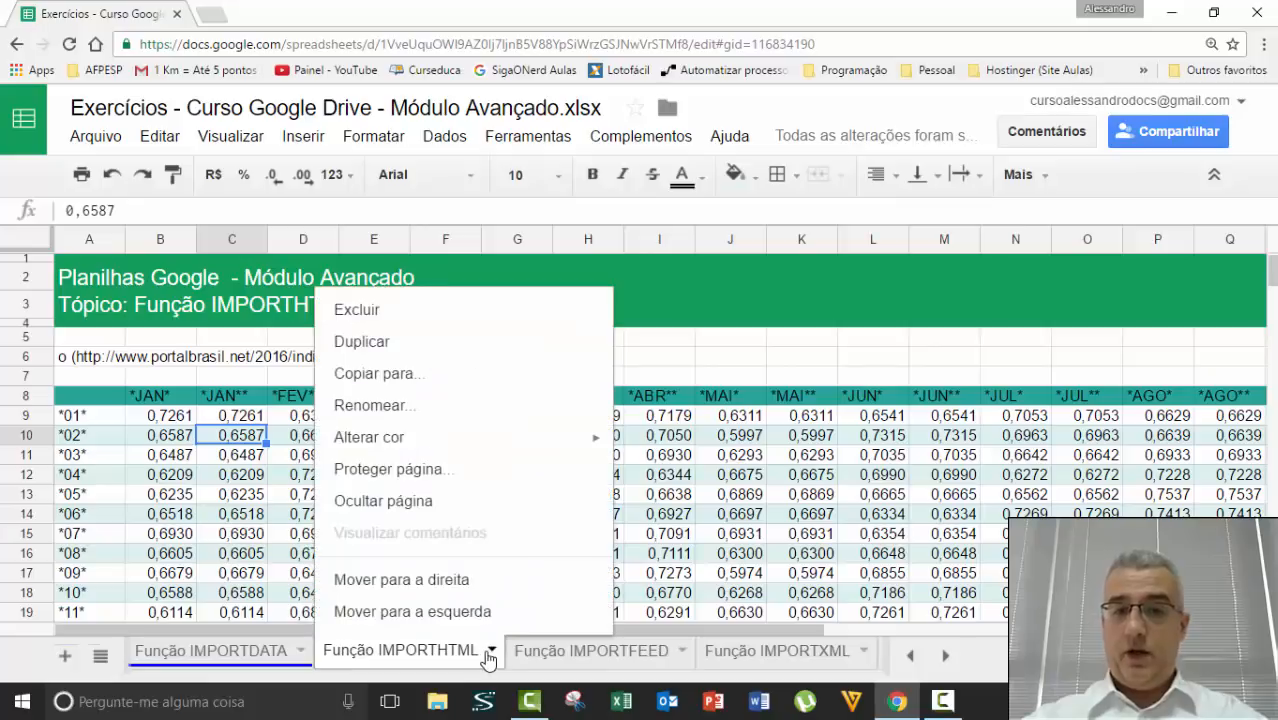
mouse_move(491, 437)
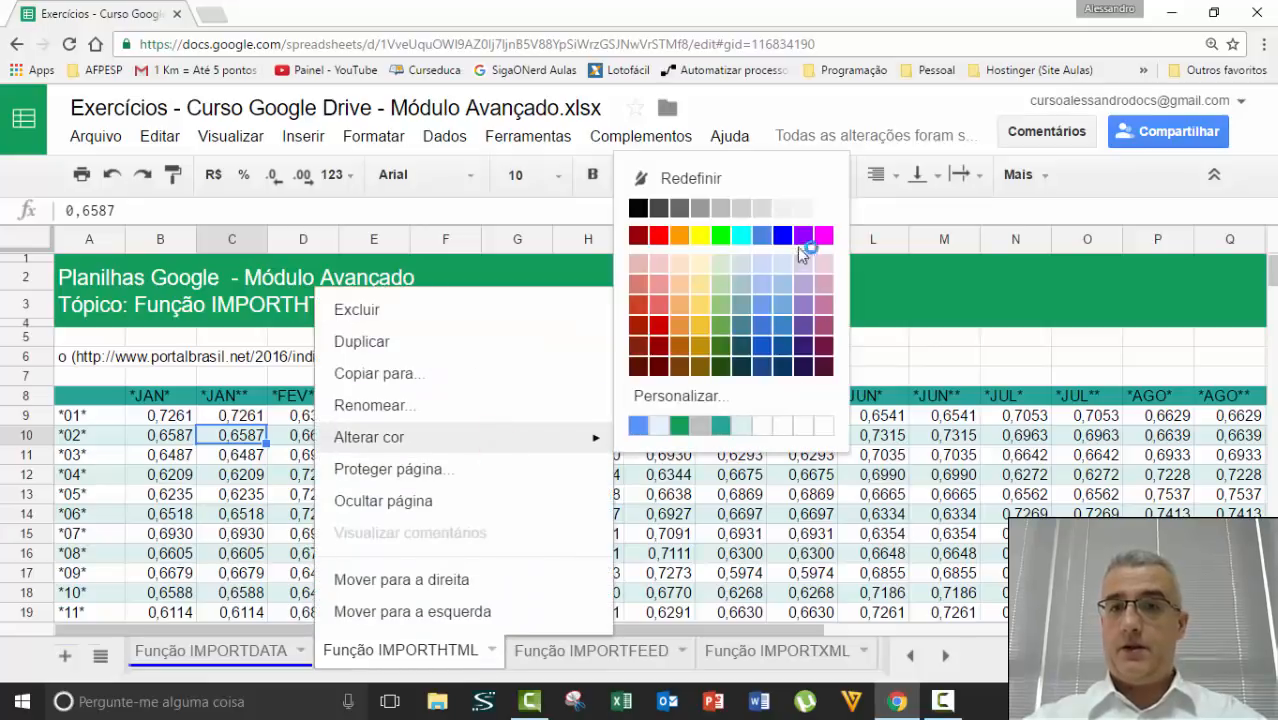
left_click(623, 654)
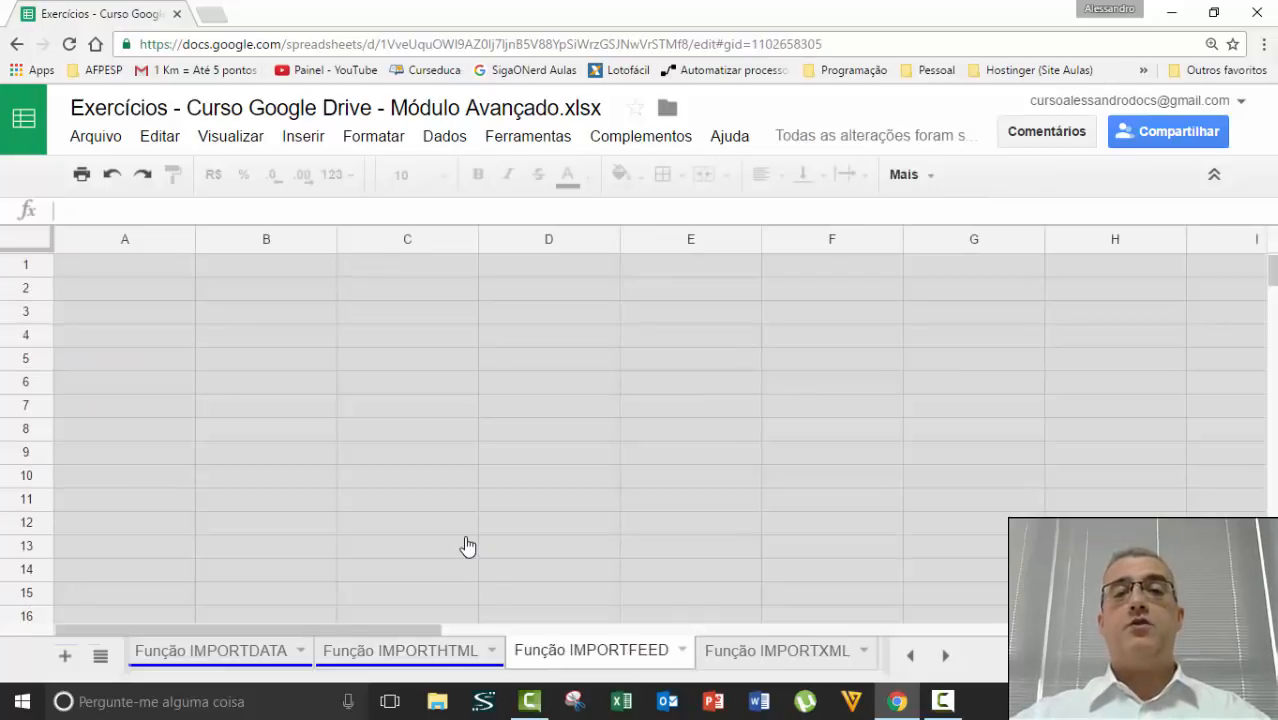